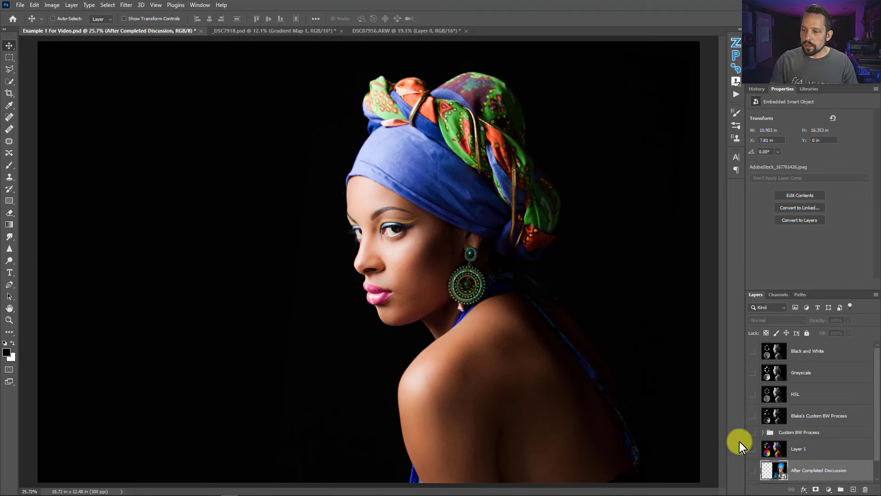
Step: Show and select Layer 1 with the color circles and wheel, and preview the Greyscale layer over it
click(752, 449)
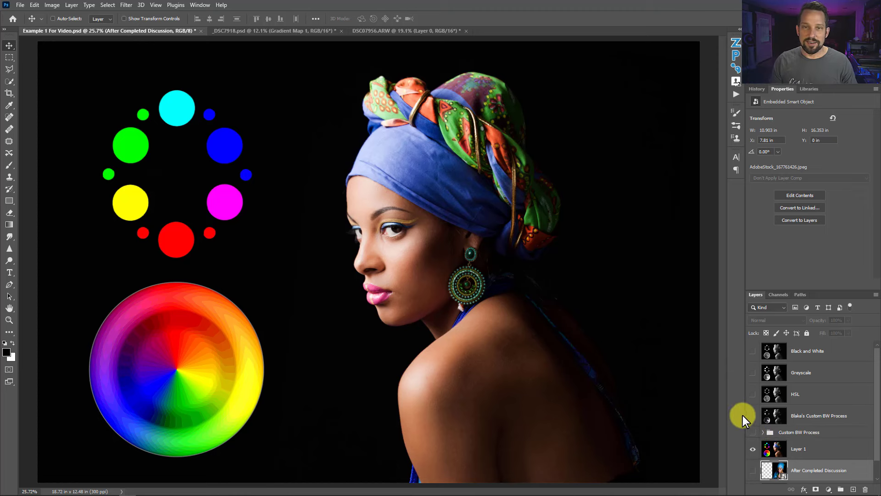
click(771, 452)
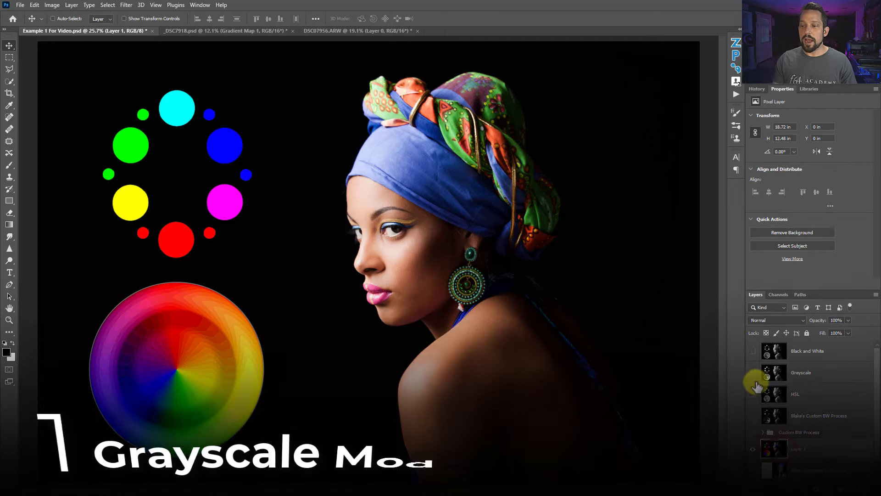
click(753, 372)
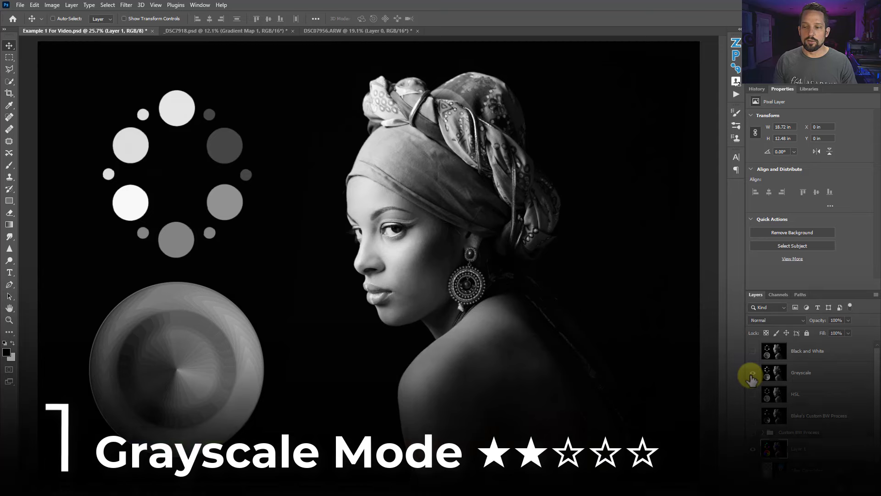
click(753, 373)
Step: Examine the available image color modes and compare the Greyscale layer with the color image
click(52, 5)
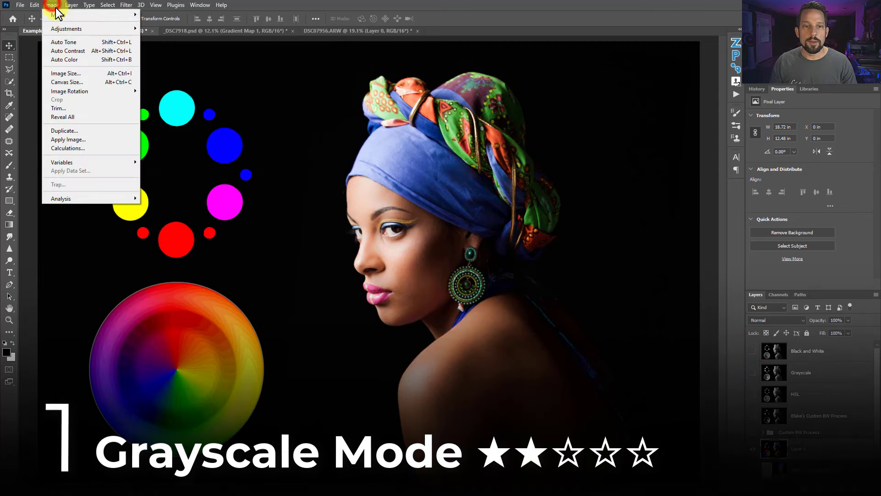
mouse_move(61, 16)
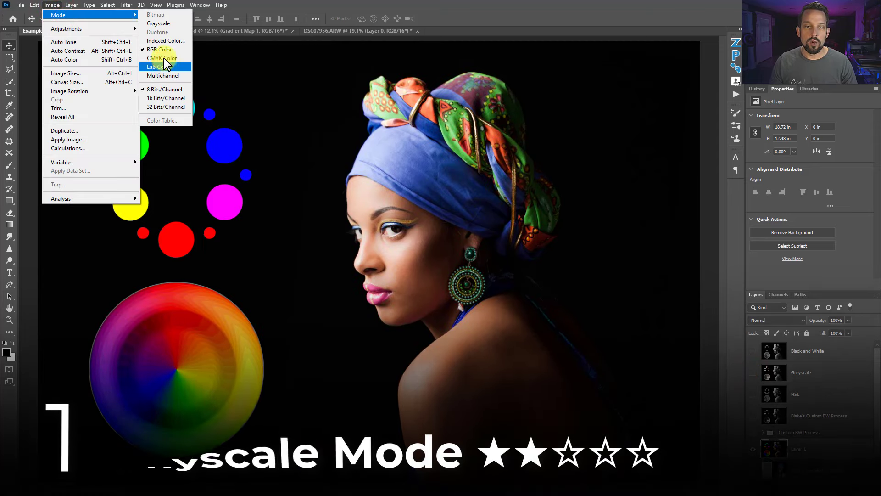
click(285, 5)
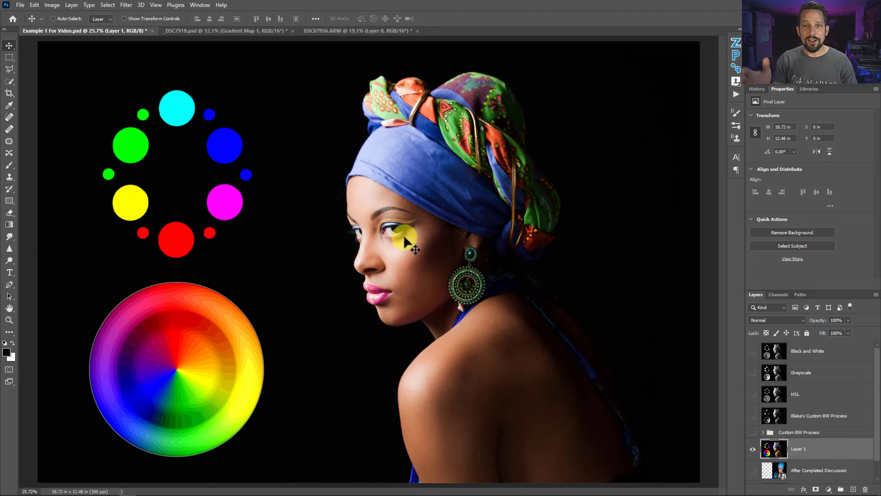
click(752, 372)
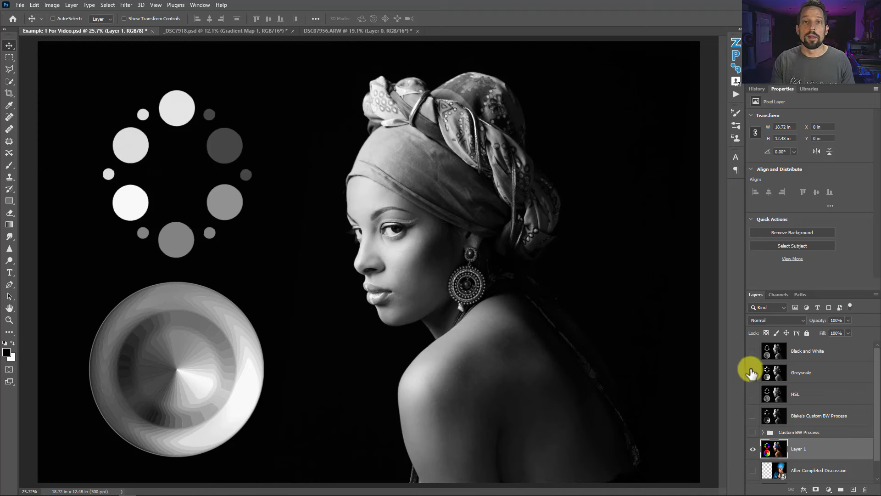
click(753, 376)
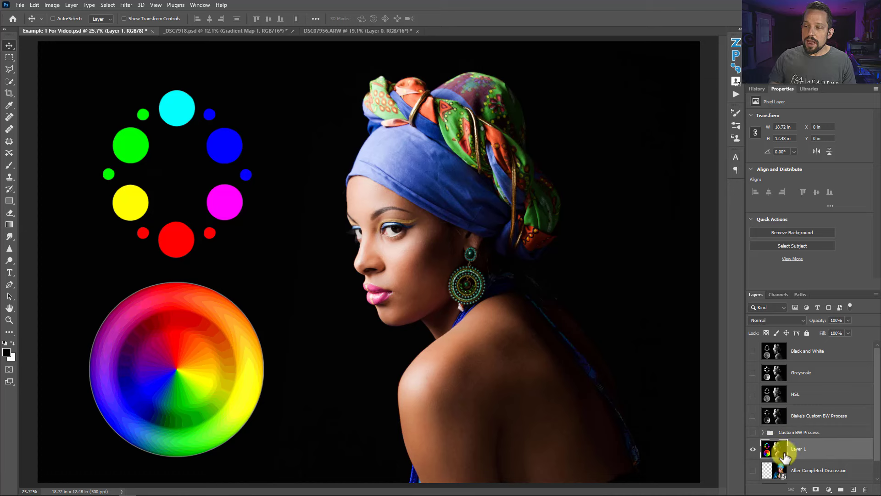
Step: Add a Hue/Saturation adjustment layer above Layer 1 and set its Saturation to -100
click(829, 489)
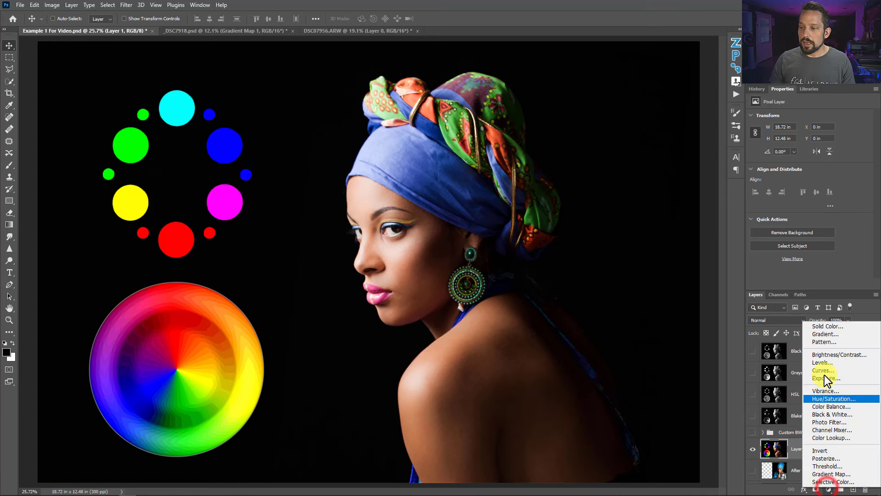
click(825, 400)
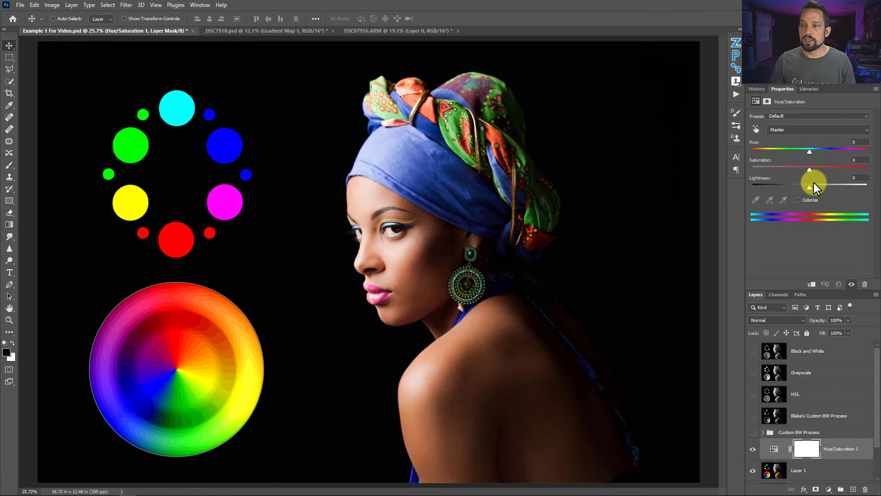
drag(810, 170, 753, 171)
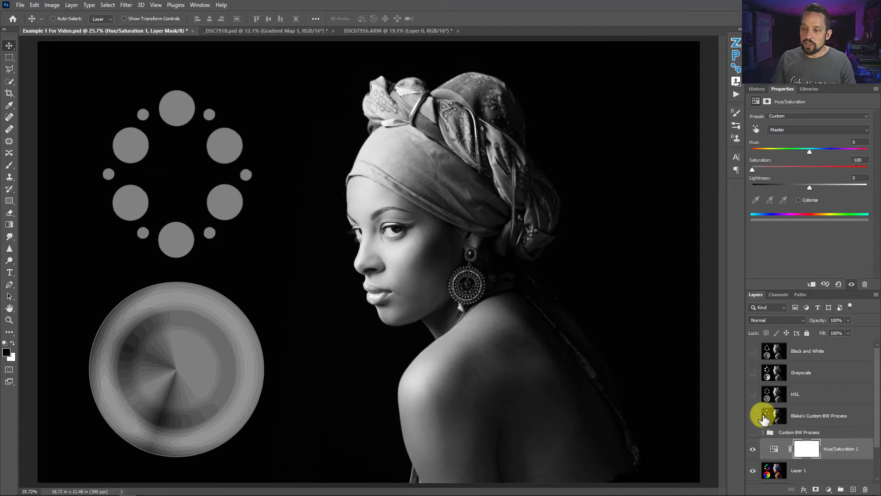
Step: Add a Black & White adjustment layer above the Custom BW Process group
click(777, 432)
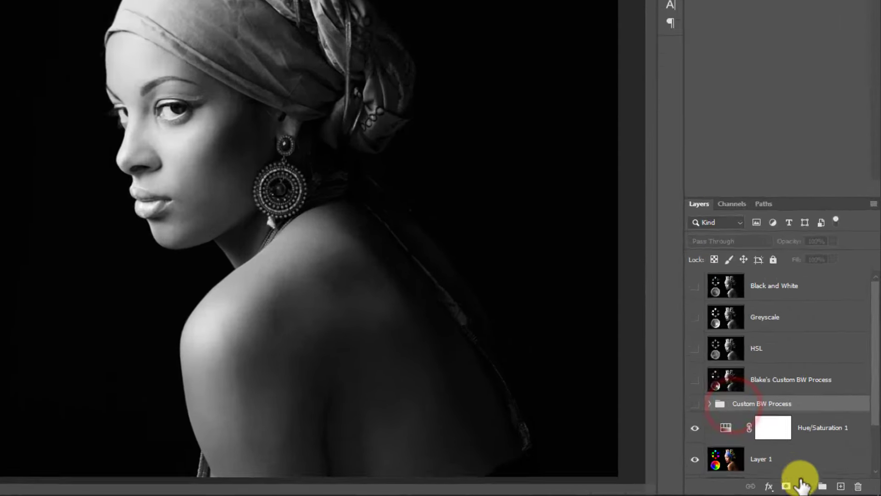
click(803, 486)
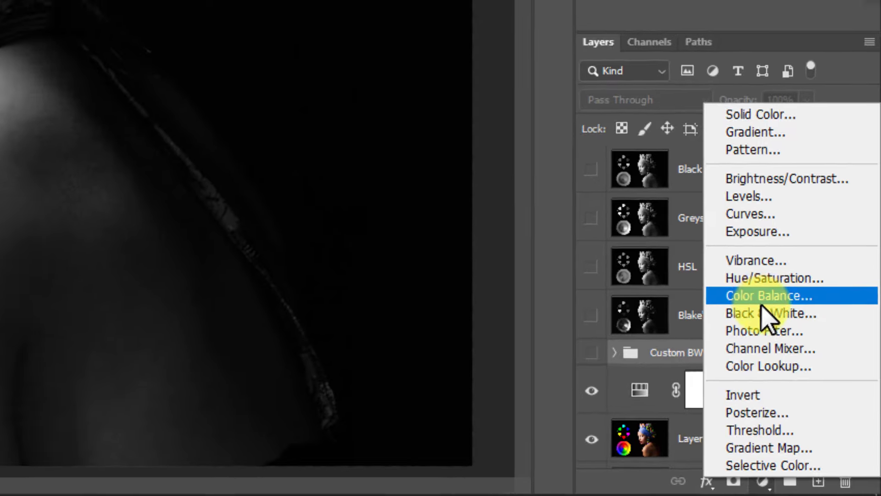
click(756, 300)
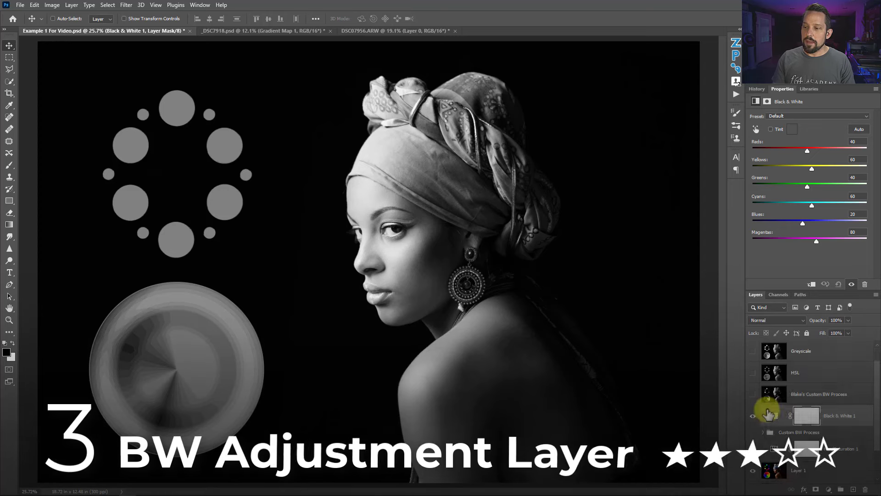
Step: Hide and delete the Hue/Saturation adjustment layer above Layer 1
scroll(768, 414, down, 2)
click(755, 407)
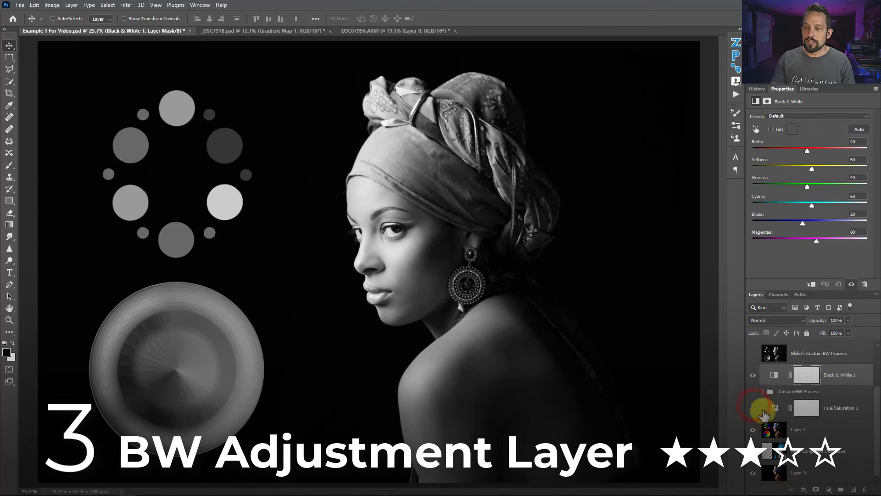
click(764, 410)
key(Delete)
key(Delete)
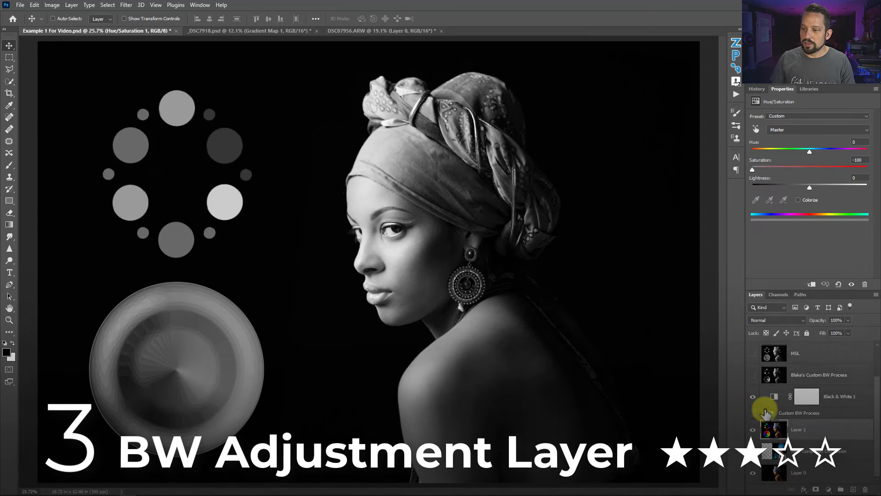
Step: Lower the Black & White adjustment's Reds to 10, and return them to 40
click(776, 390)
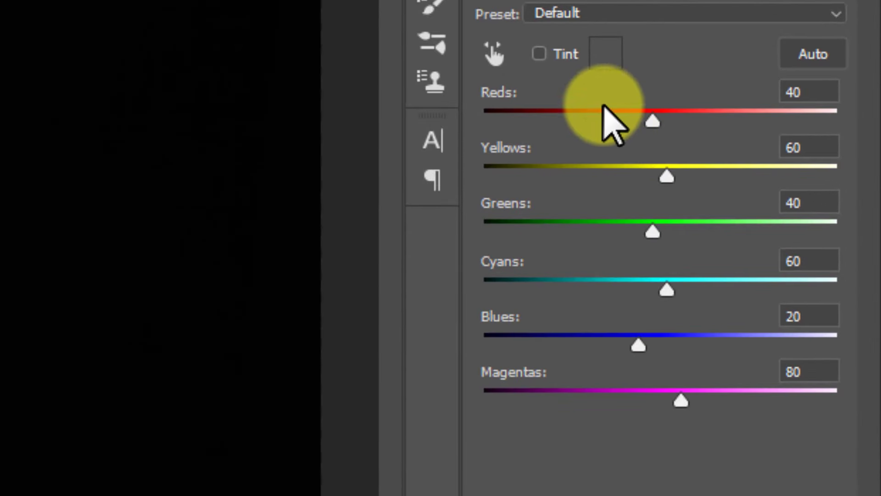
click(649, 119)
mouse_move(649, 119)
mouse_down()
mouse_move(615, 119)
mouse_move(712, 118)
mouse_move(636, 118)
mouse_up()
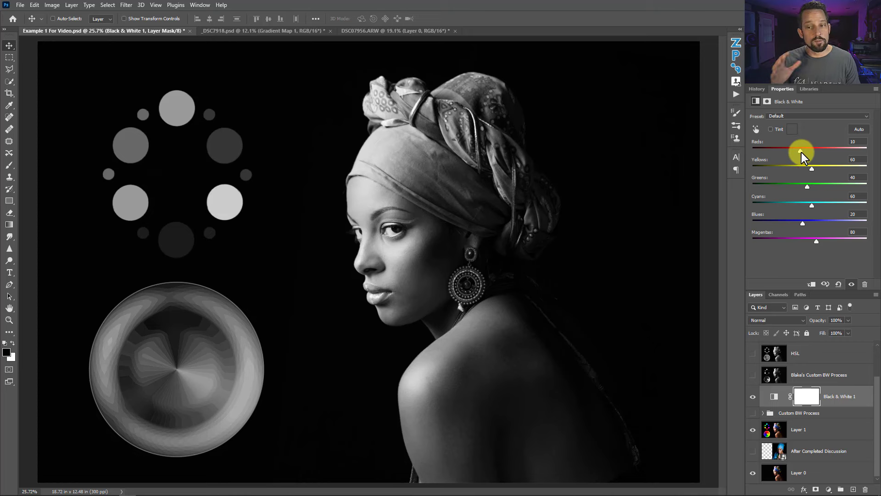
mouse_move(801, 152)
mouse_down()
mouse_move(817, 155)
mouse_move(807, 153)
mouse_up()
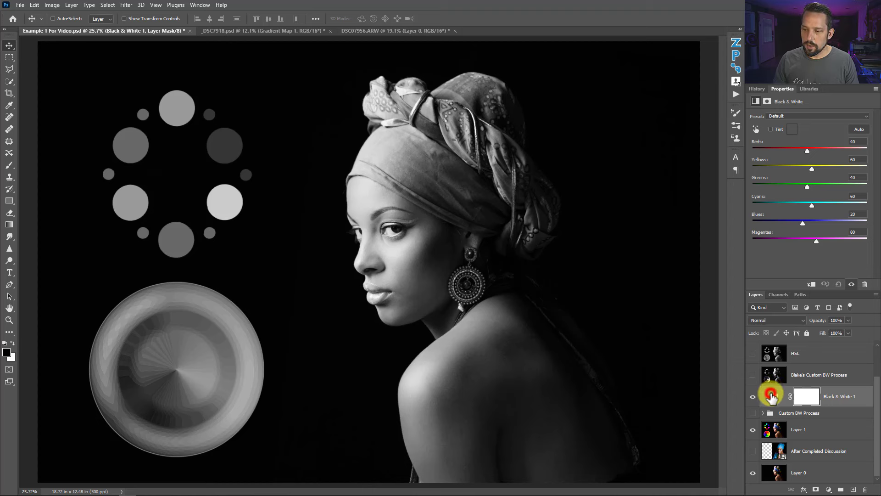
Step: Delete the Black & White adjustment layer
key(Delete)
scroll(771, 404, up, 2)
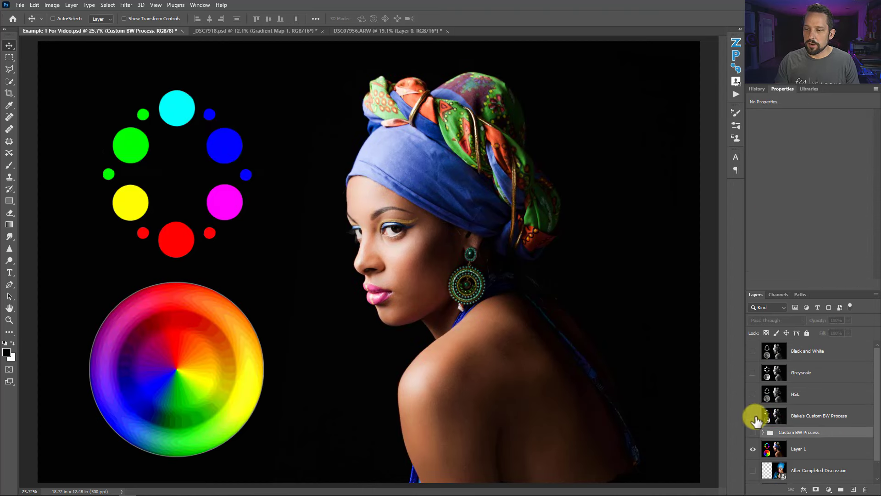
Step: Show the Greyscale layer and restack the conversions as Blake's Custom BW Process, Black and White, HSL and Greyscale from top down
click(753, 372)
drag(779, 372, 777, 343)
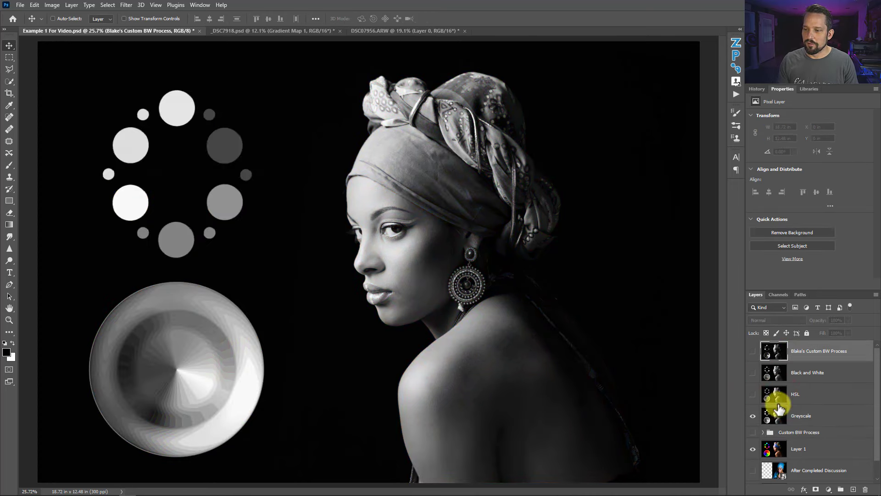
Step: Compare the black-and-white conversions twice by revealing HSL, Black and White, and Blake's Custom BW Process in turn over Greyscale
click(753, 394)
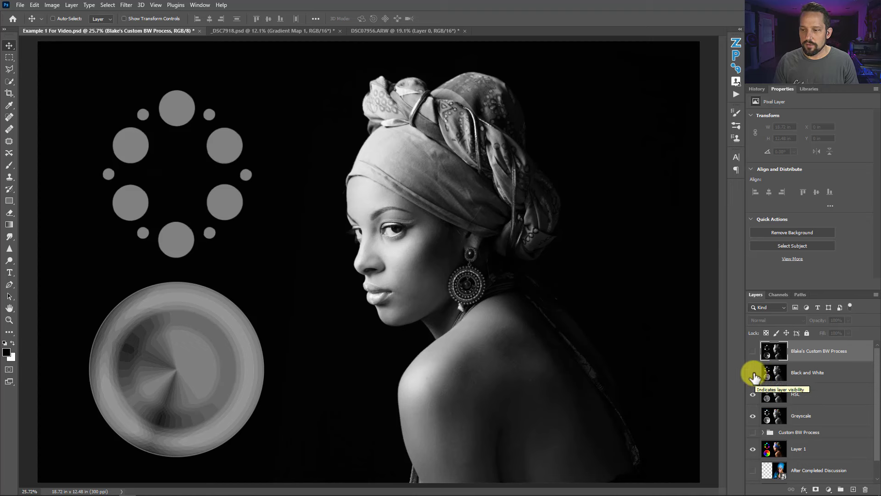
click(753, 372)
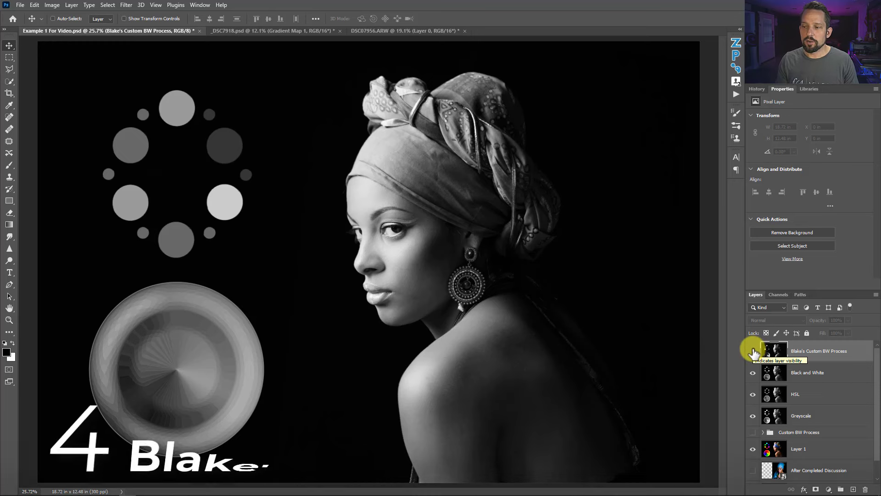
click(753, 352)
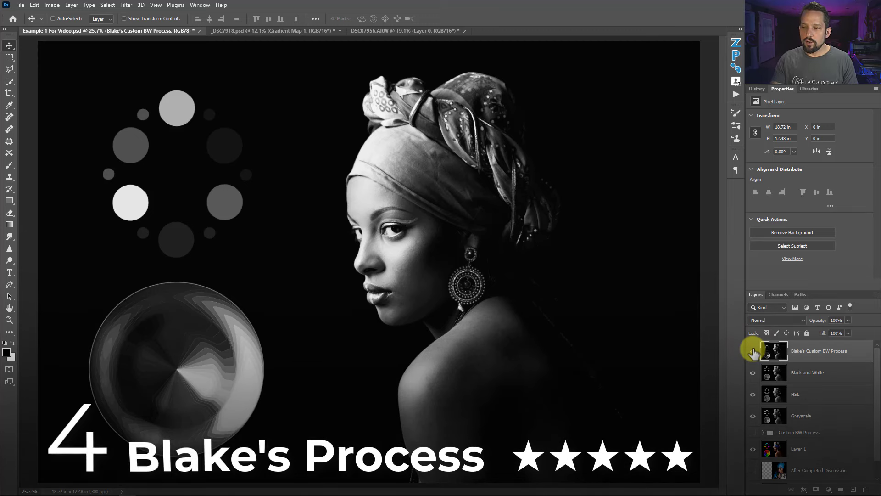
drag(753, 352, 755, 403)
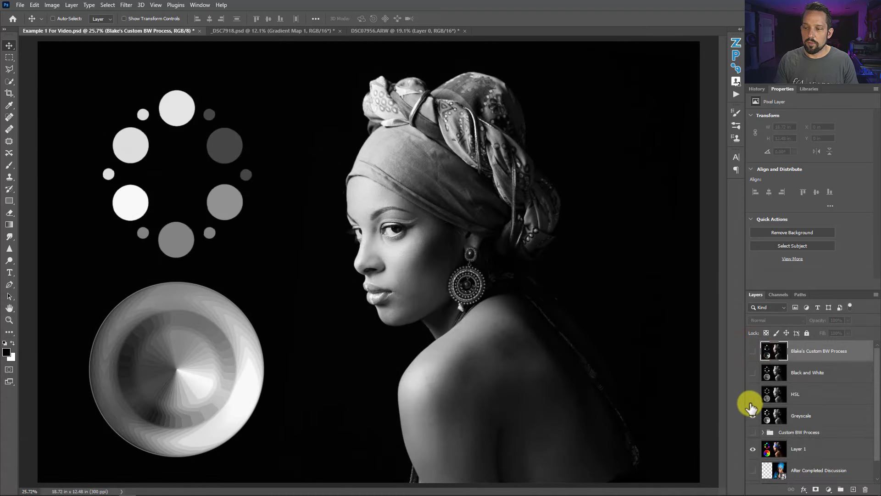
click(753, 393)
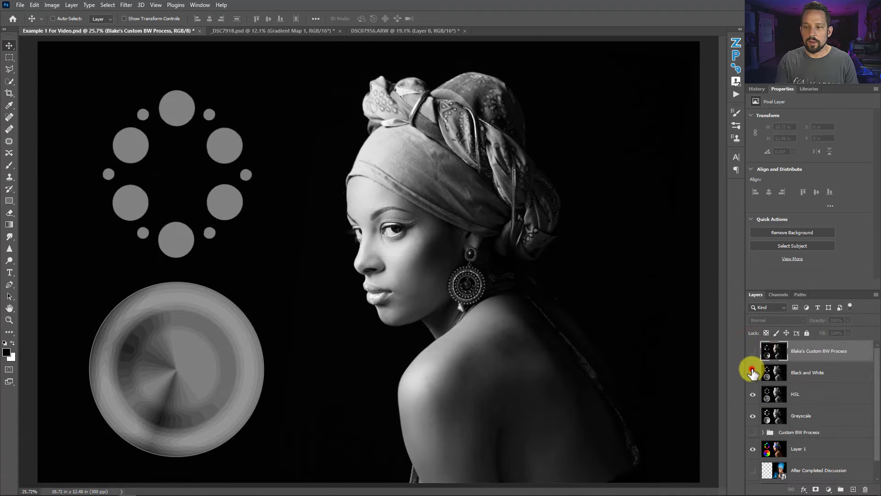
click(753, 372)
click(753, 351)
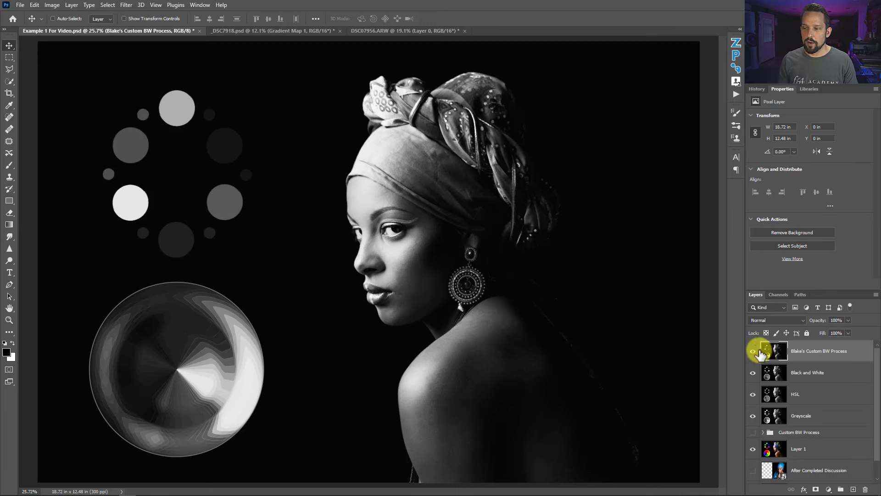
Step: Hide all conversion layers and Layer 1, and show the After Completed Discussion layer with the Custom BW Process group applied
drag(760, 353, 752, 455)
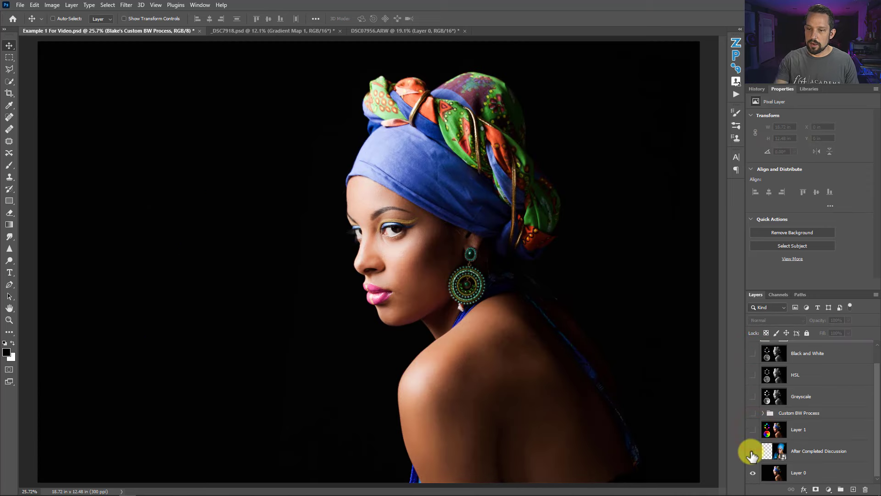
click(753, 453)
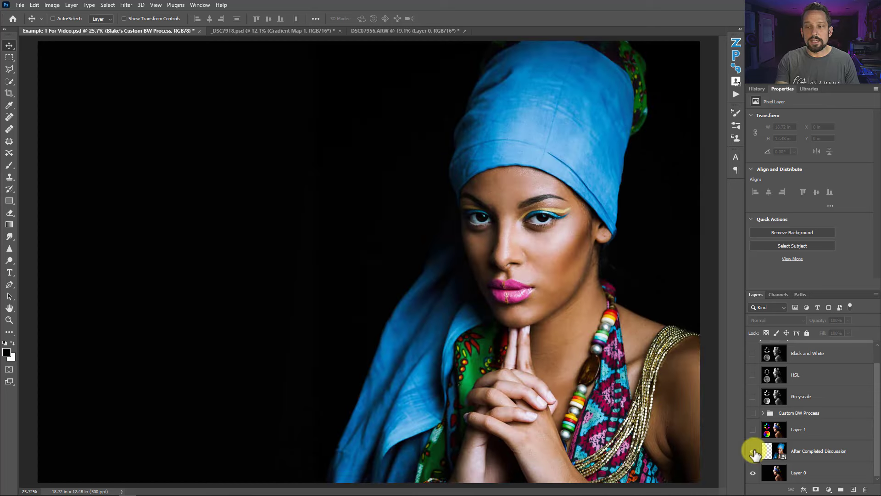
click(751, 414)
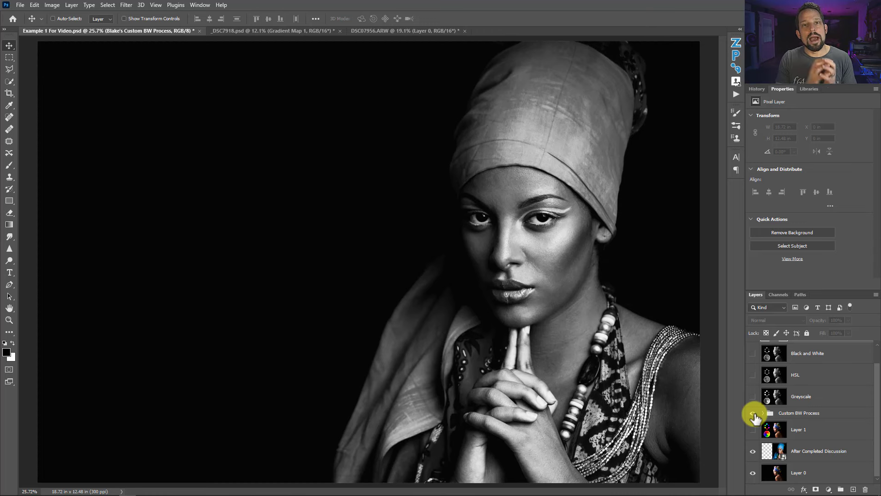
Step: Toggle the After Completed Discussion layer to compare the Custom BW Process group on both portraits
click(752, 451)
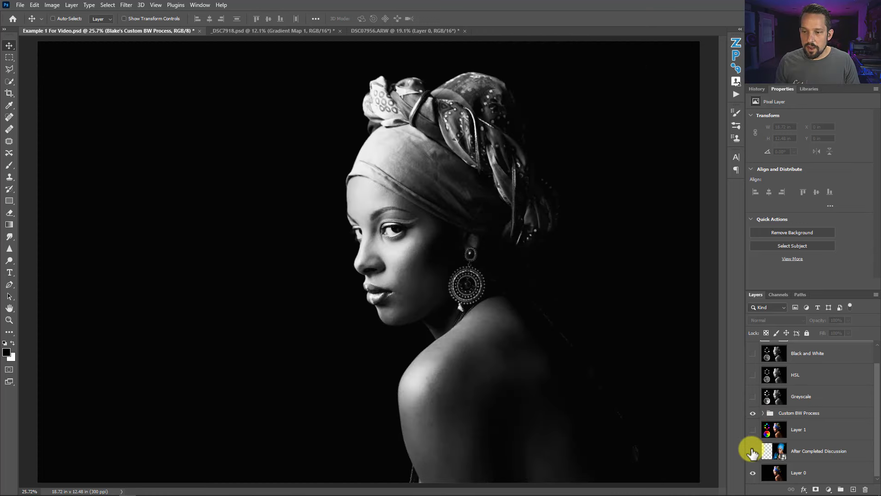
click(753, 451)
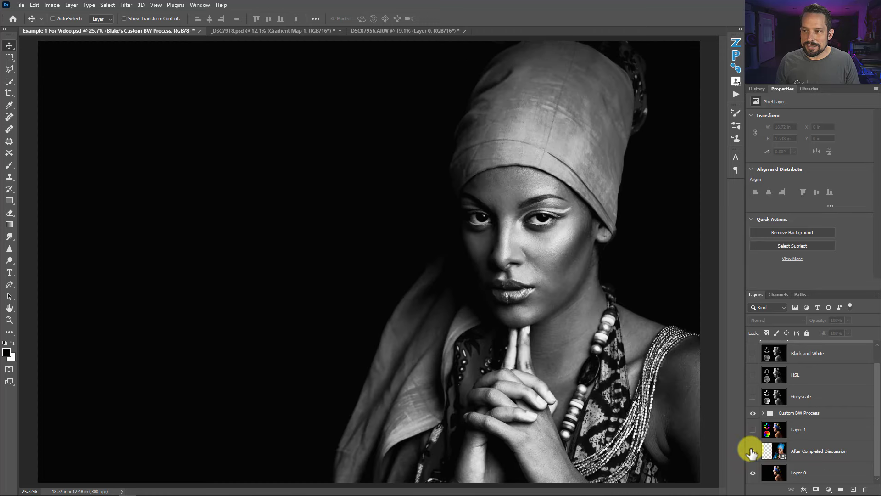
click(753, 451)
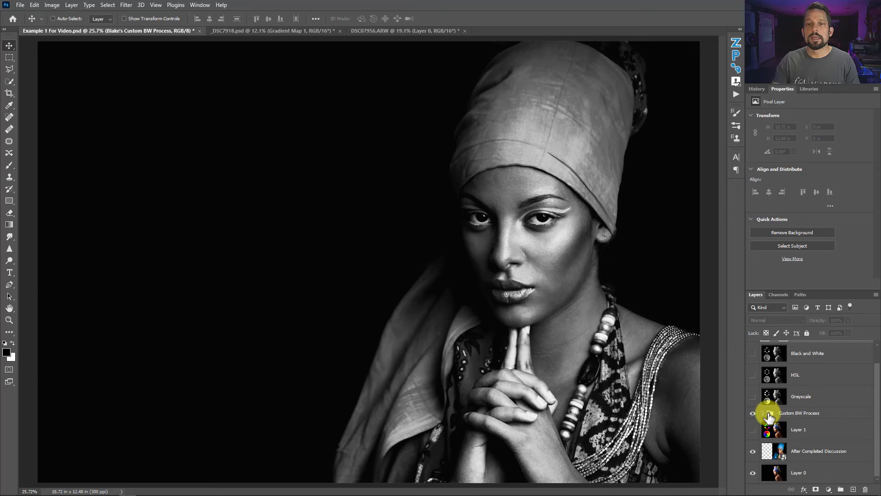
Step: Switch to the _DSC7918.psd landscape and show its Gradient Map 1 layer
click(302, 34)
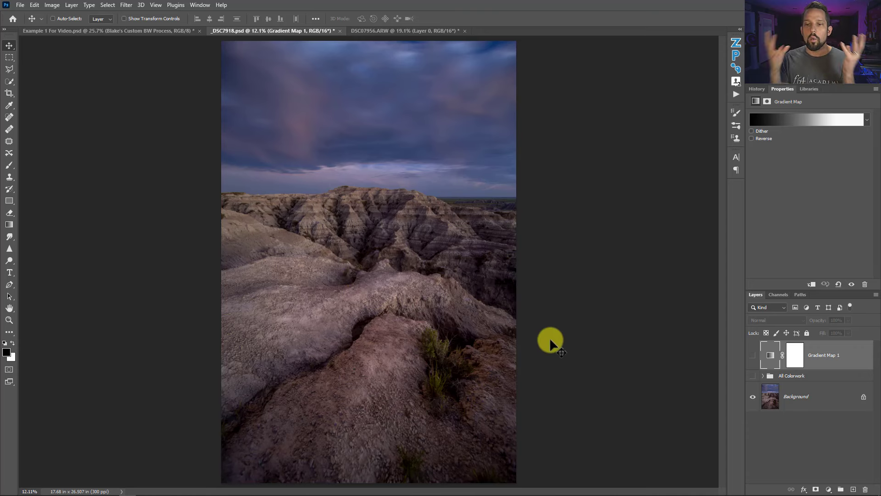
click(753, 356)
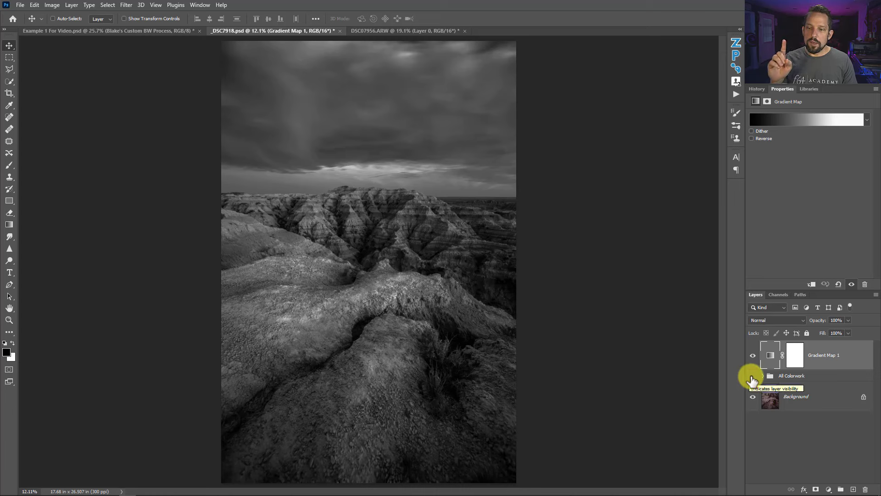
Step: Compare the landscape with and without the All Colorwork group, both in color and through Gradient Map 1, ending with both shown
click(753, 377)
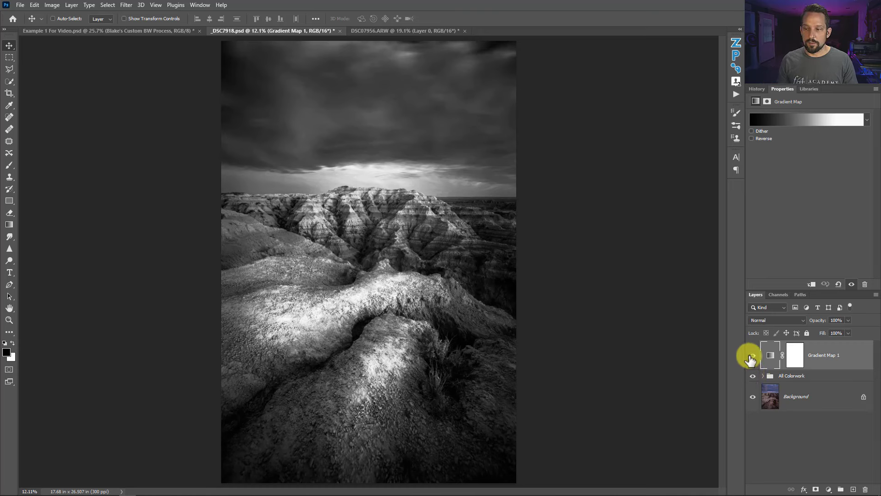
click(751, 355)
click(753, 375)
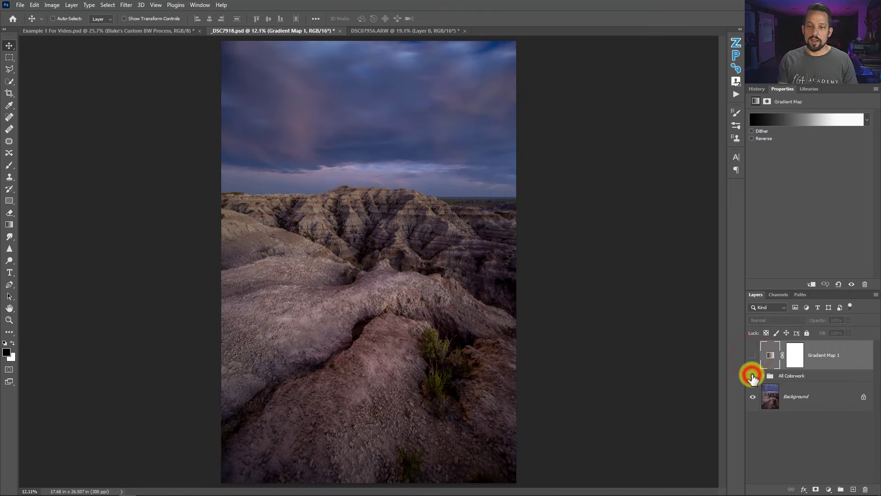
click(752, 375)
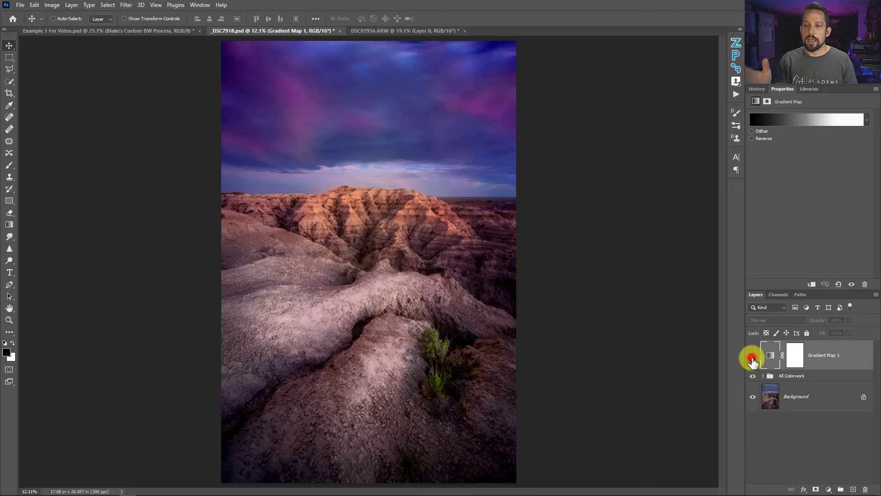
click(753, 356)
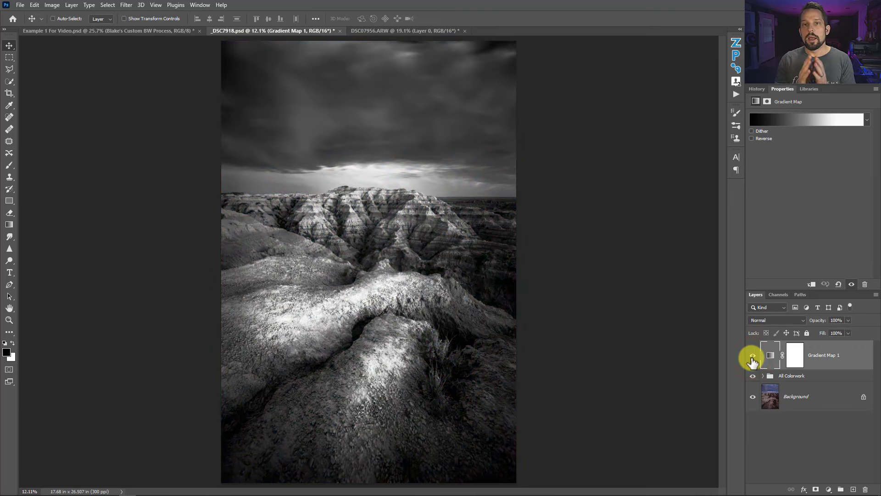
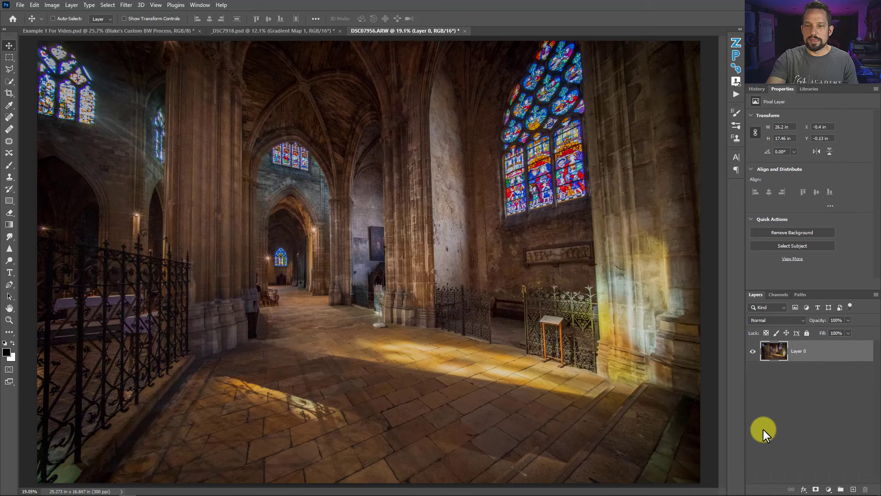
click(829, 489)
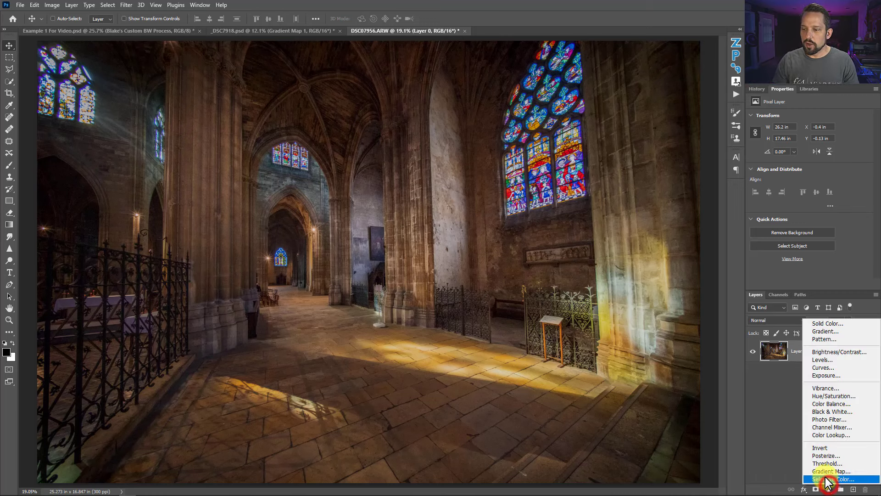
click(824, 469)
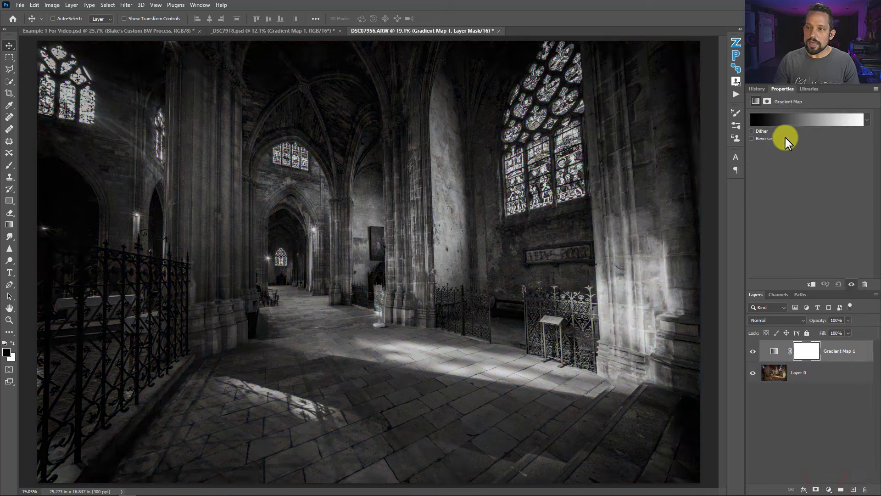
click(8, 350)
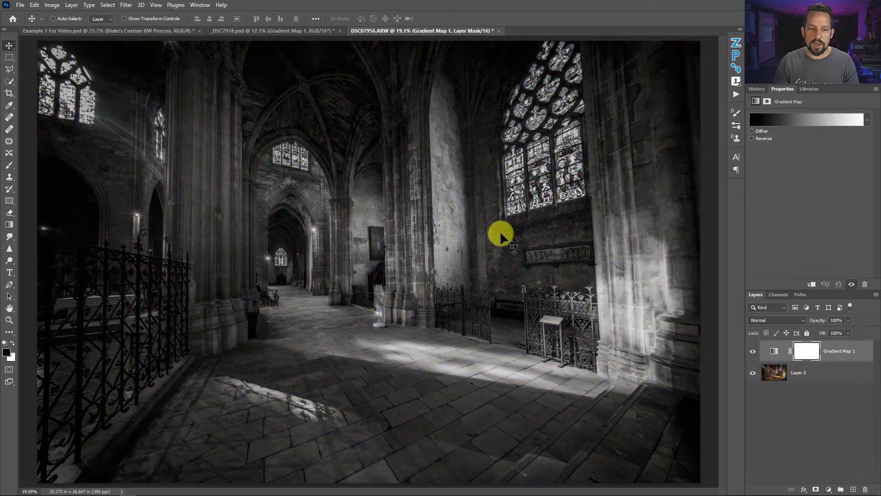
key(ctrl+z)
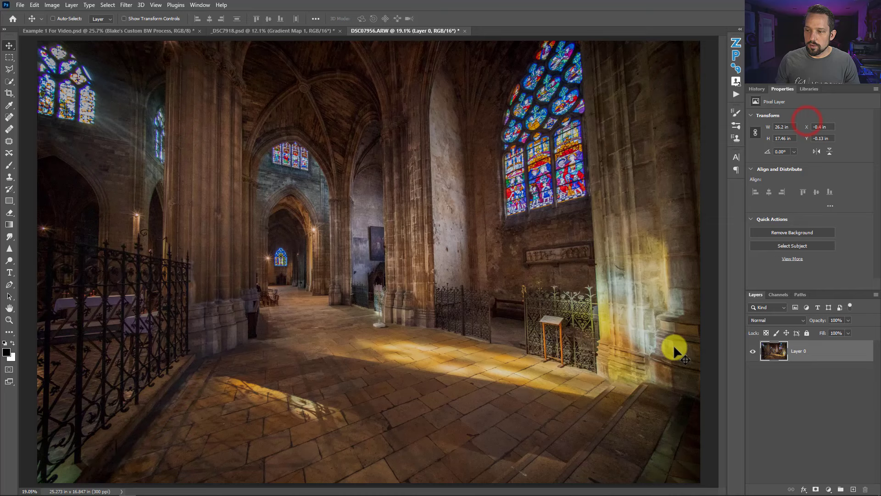
Step: Set the foreground color to red (ff0000) and the background color to cyan
click(7, 351)
click(743, 274)
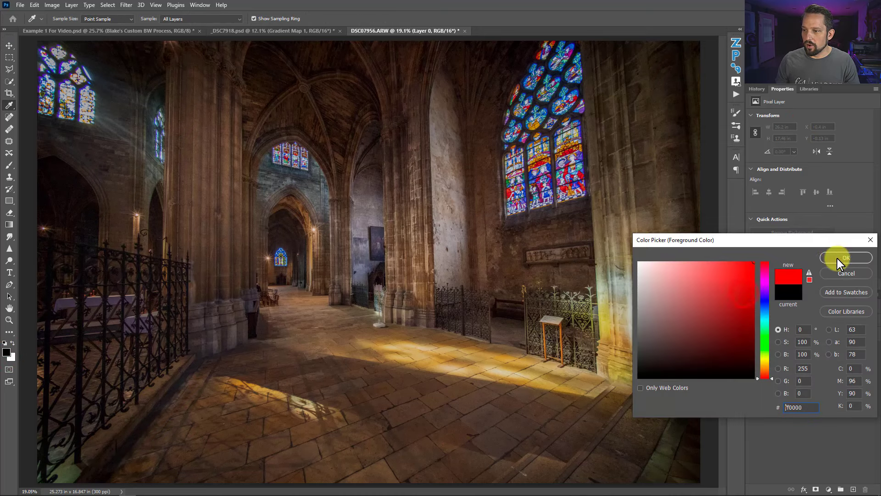
click(826, 260)
click(10, 356)
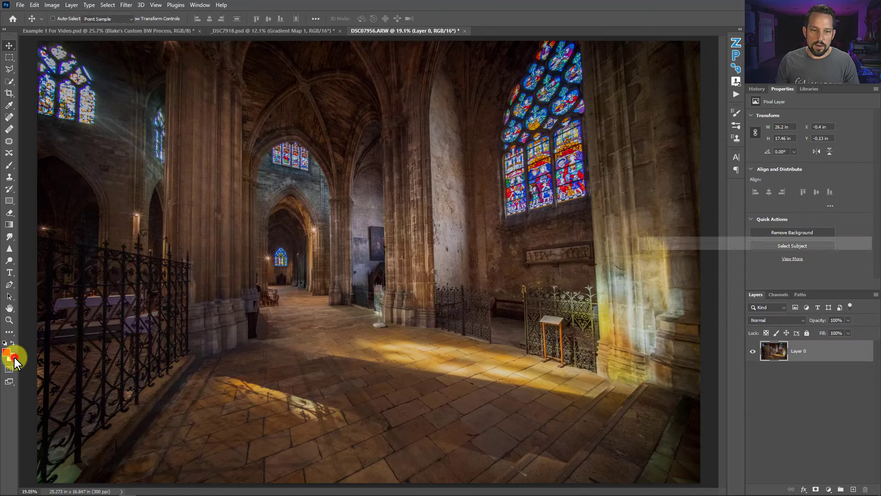
click(764, 321)
drag(764, 320, 824, 228)
click(844, 258)
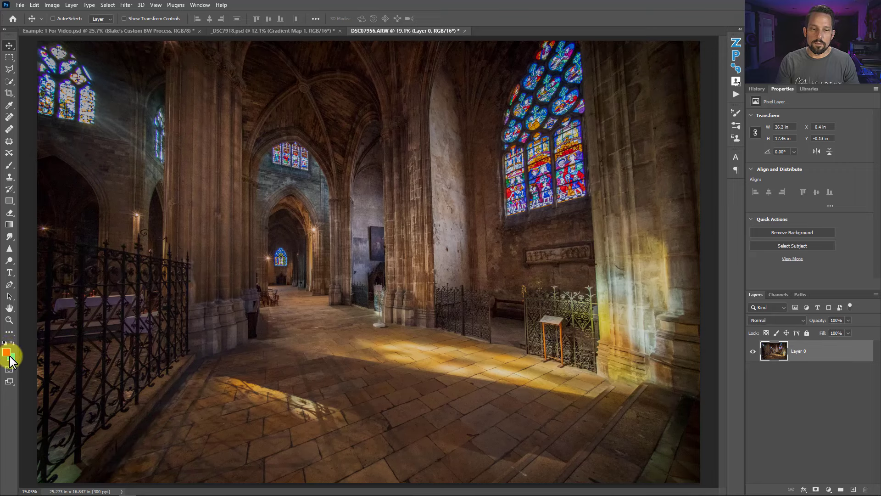
Step: Add a Gradient Map adjustment layer above Layer 0 and replace its red-to-cyan gradient with the black-to-white preset
click(828, 490)
click(826, 475)
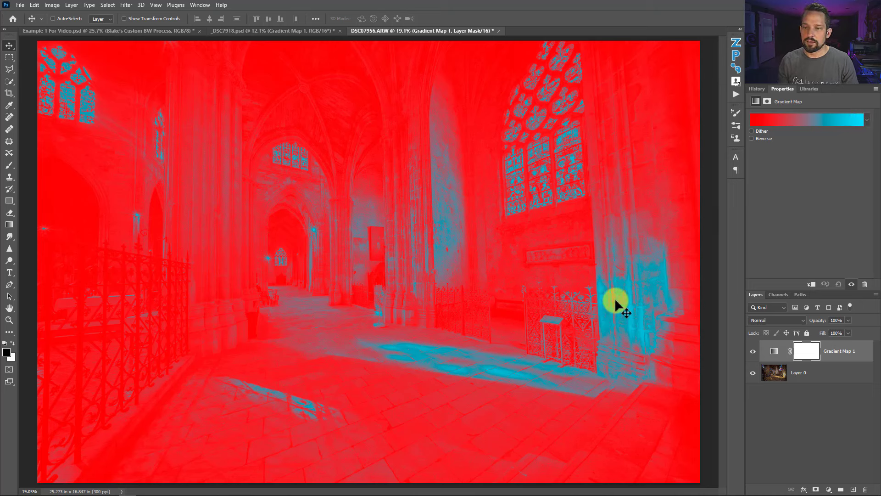
click(785, 121)
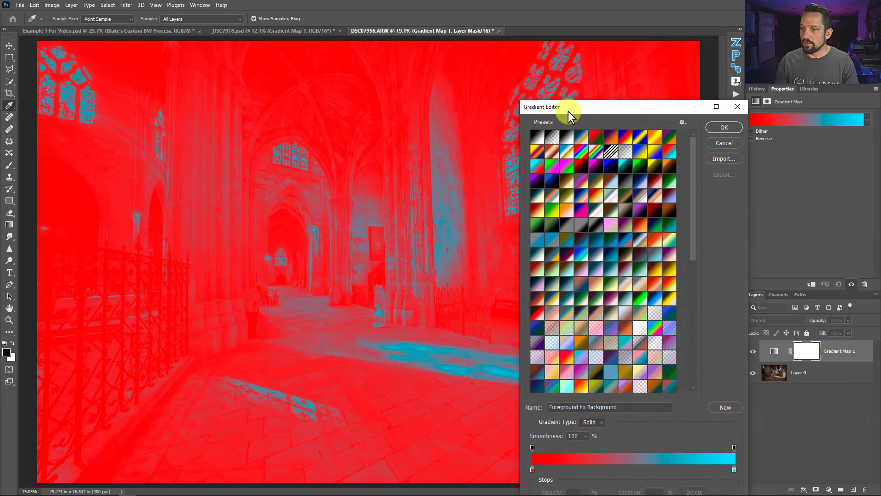
drag(568, 111, 501, 54)
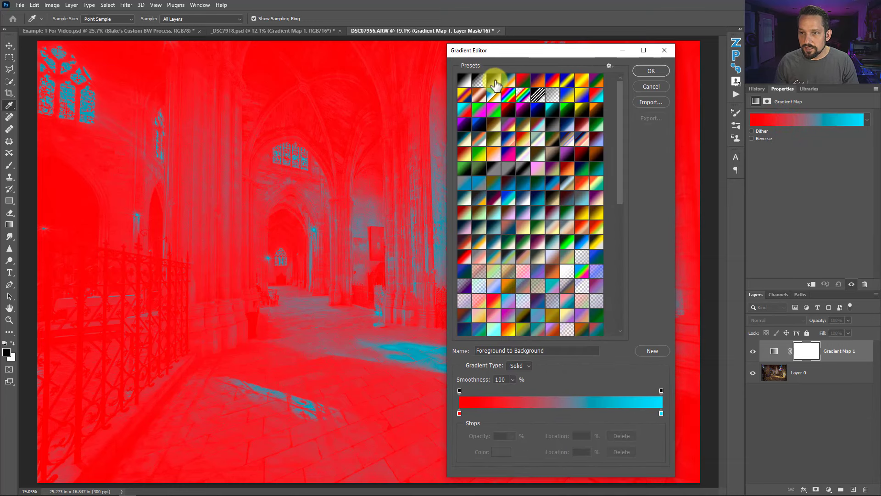
click(461, 82)
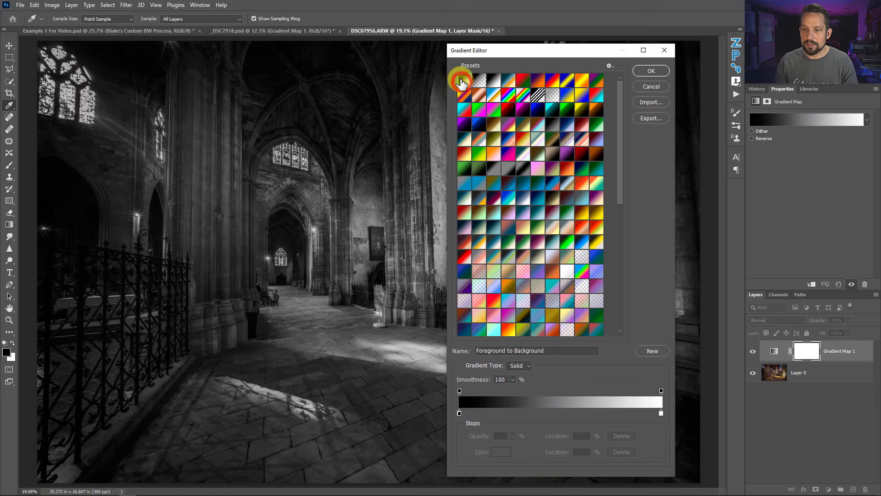
click(652, 70)
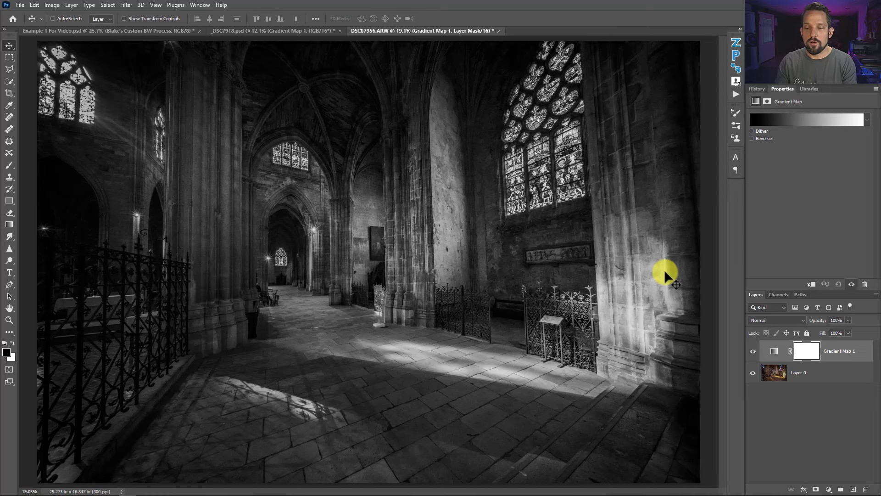
Step: Set the black stop of the Gradient Map 1 gradient to RGB 5, 5, 5
click(805, 123)
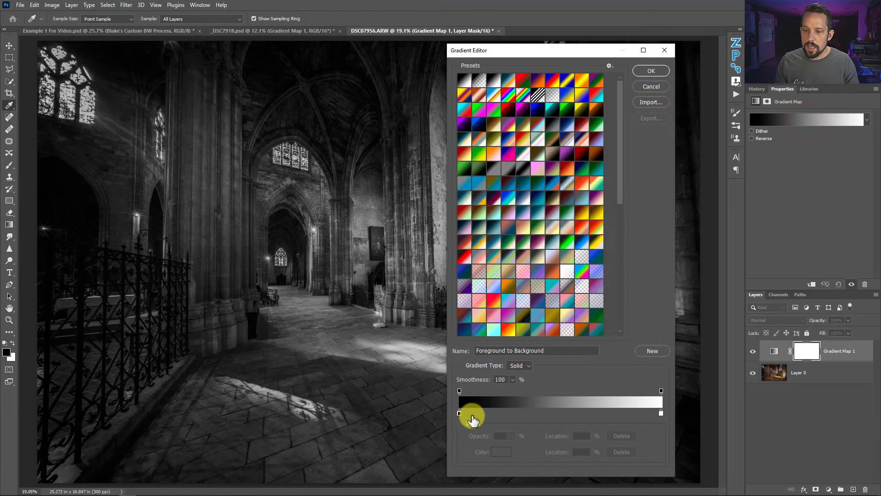
double_click(459, 413)
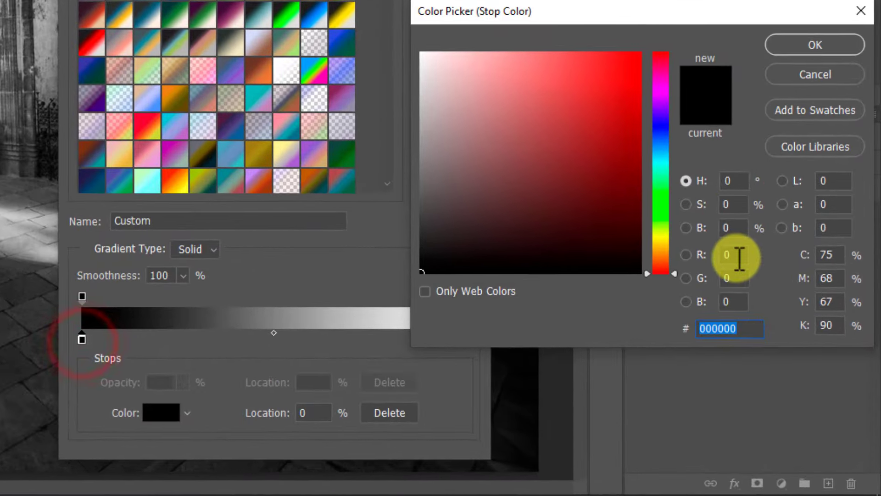
click(807, 368)
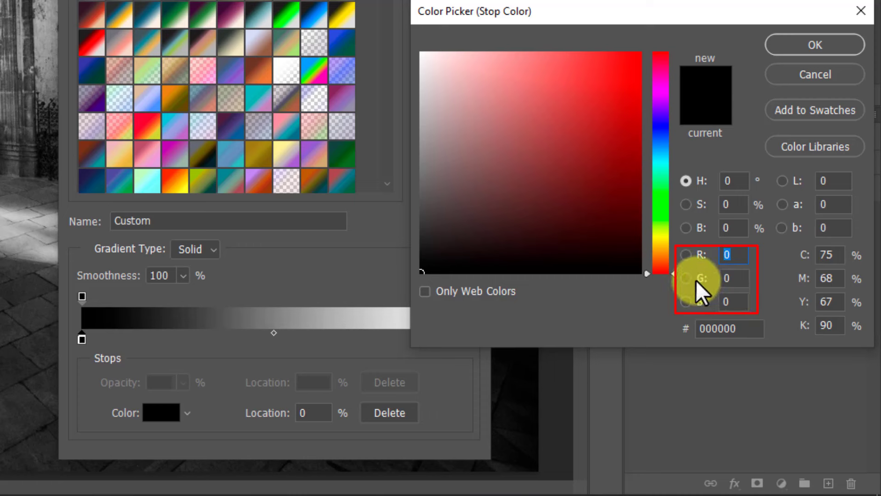
text(5)
click(733, 281)
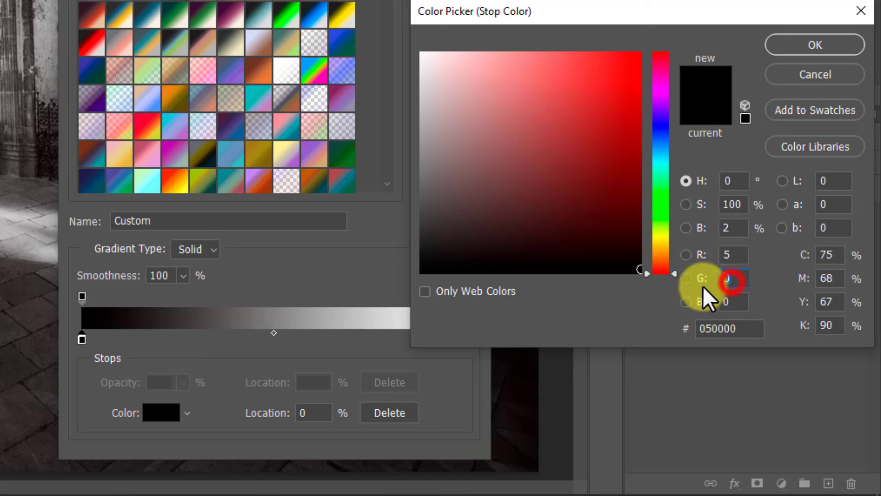
text(5)
click(735, 301)
text(5)
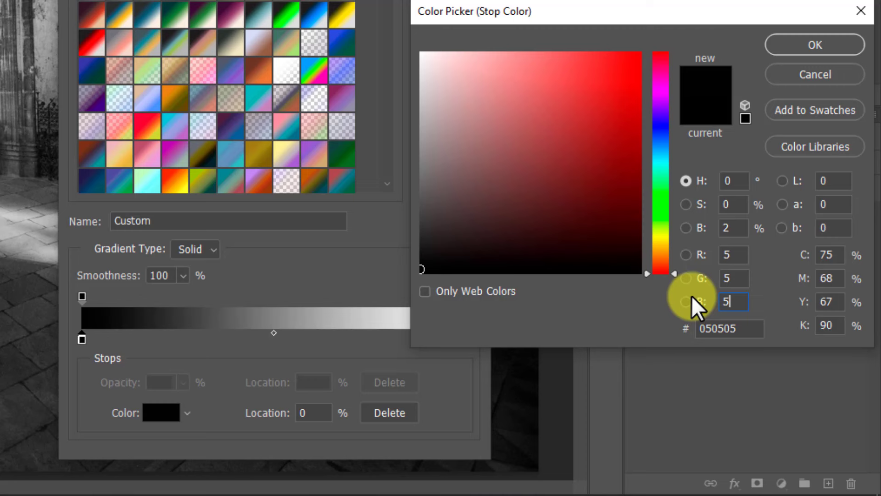
click(810, 42)
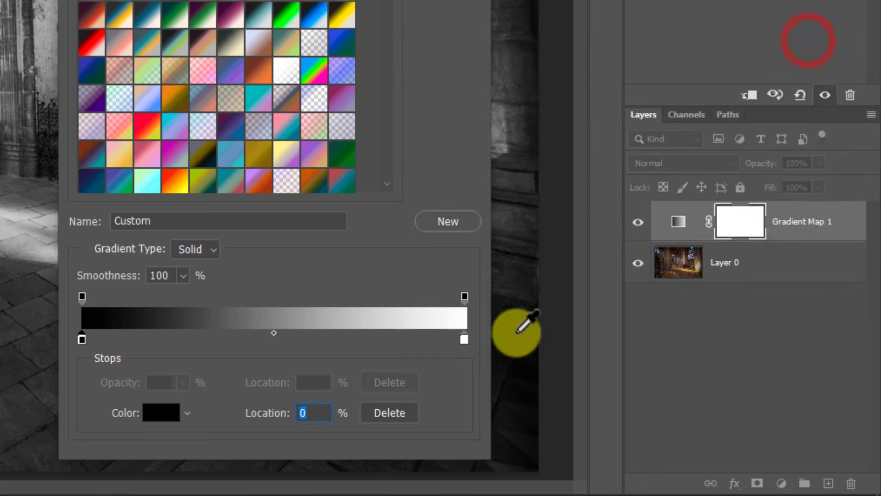
Step: Set the white stop of the gradient to RGB 250, 250, 250
double_click(465, 341)
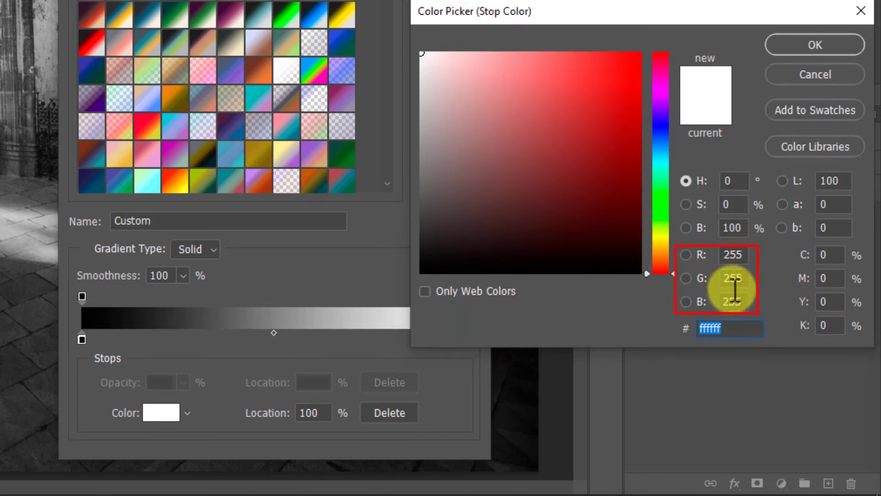
double_click(741, 253)
text(25)
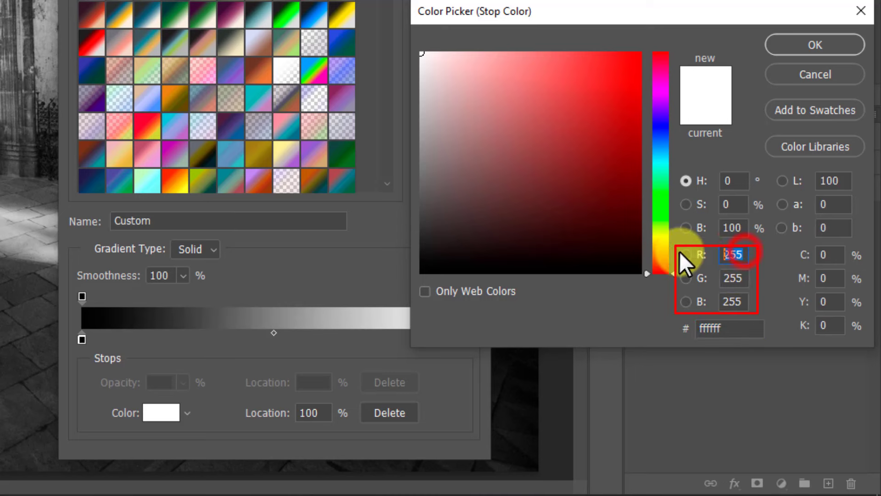
key(BackSpace)
text(50)
key(Tab)
text(250)
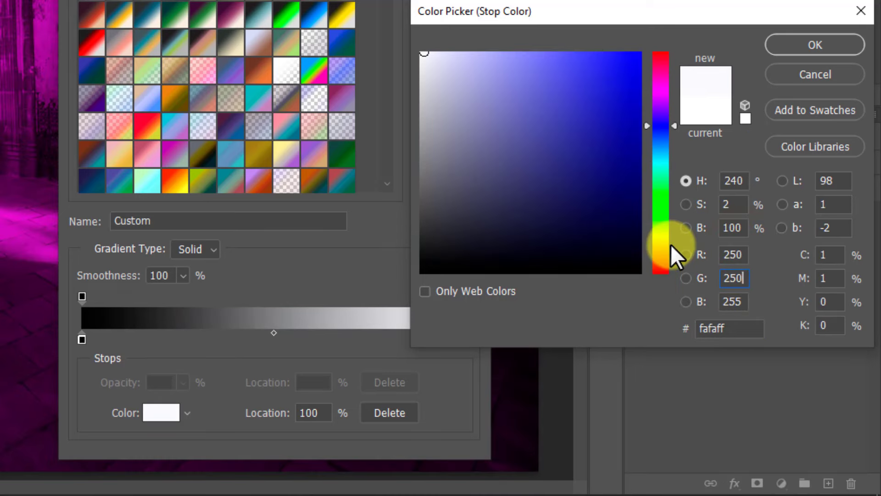
key(Tab)
text(250)
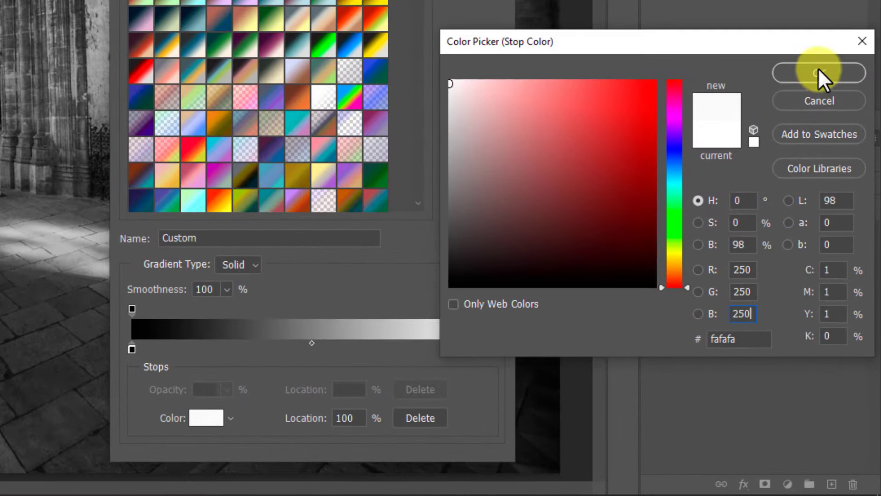
click(818, 71)
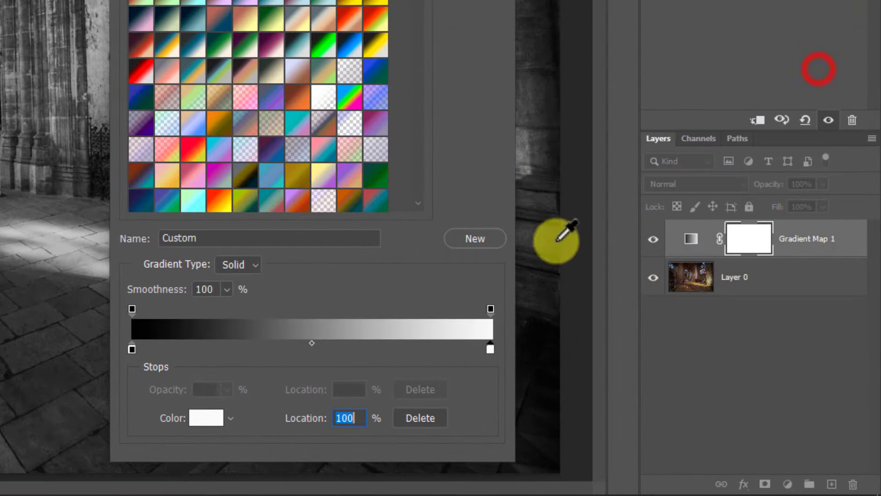
Step: Recheck the black stop's color and accept the edited gradient for Gradient Map 1
double_click(131, 348)
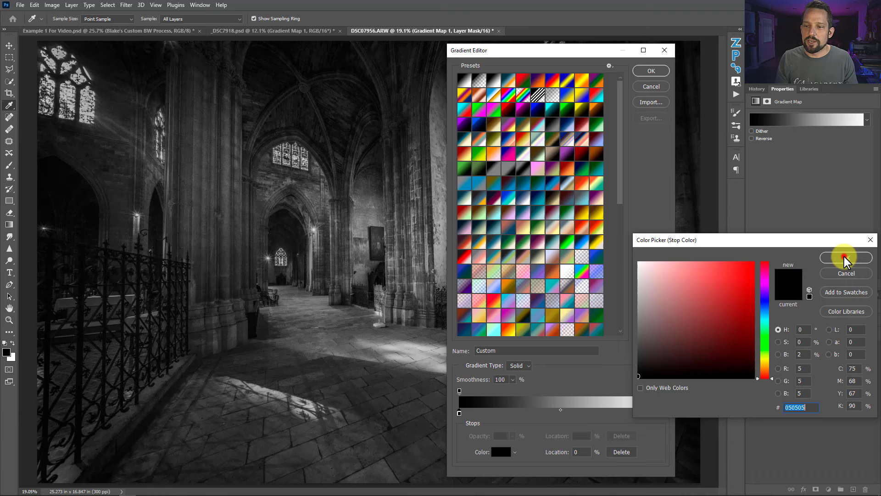
click(819, 73)
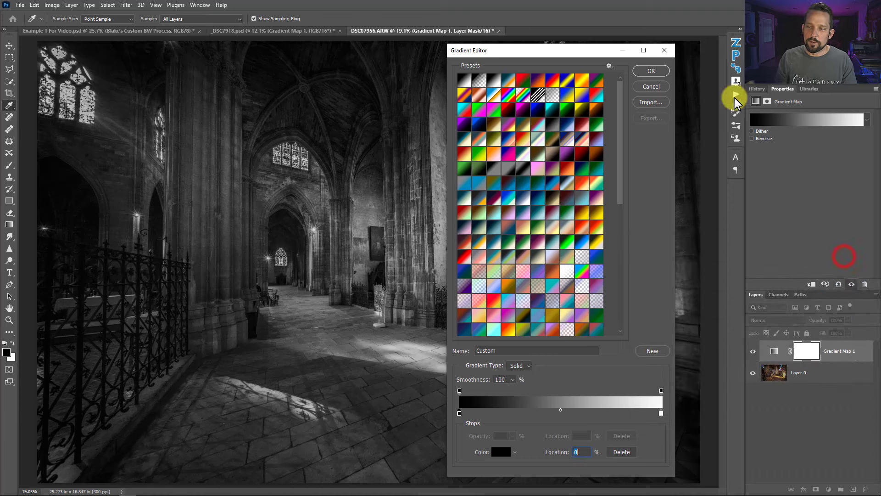
click(651, 70)
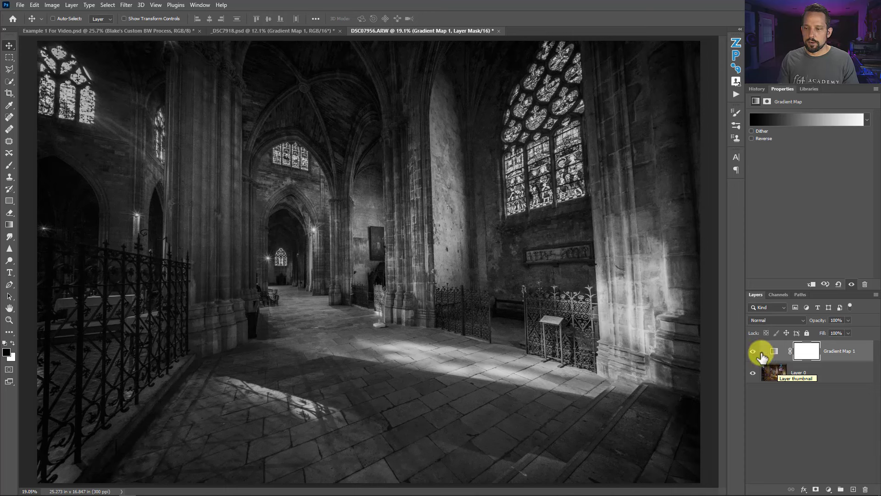
Step: Add a Hue/Saturation adjustment layer between Layer 0 and Gradient Map 1, and hide Gradient Map 1
click(766, 371)
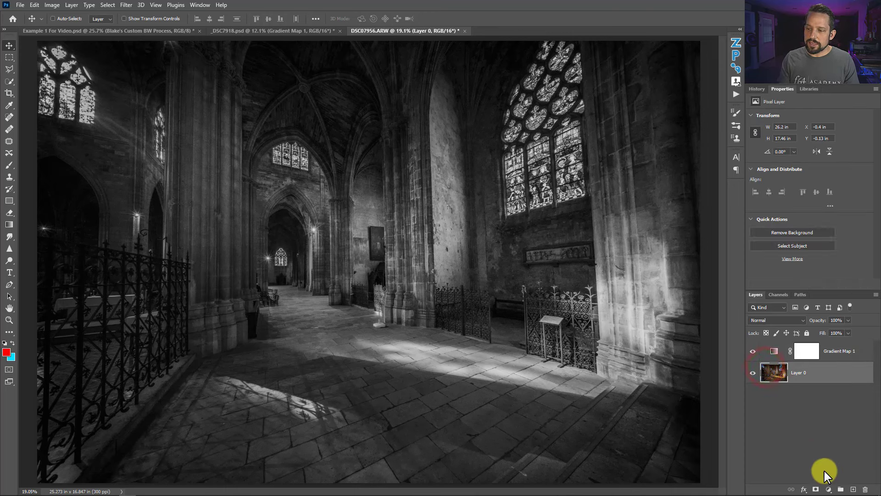
click(829, 489)
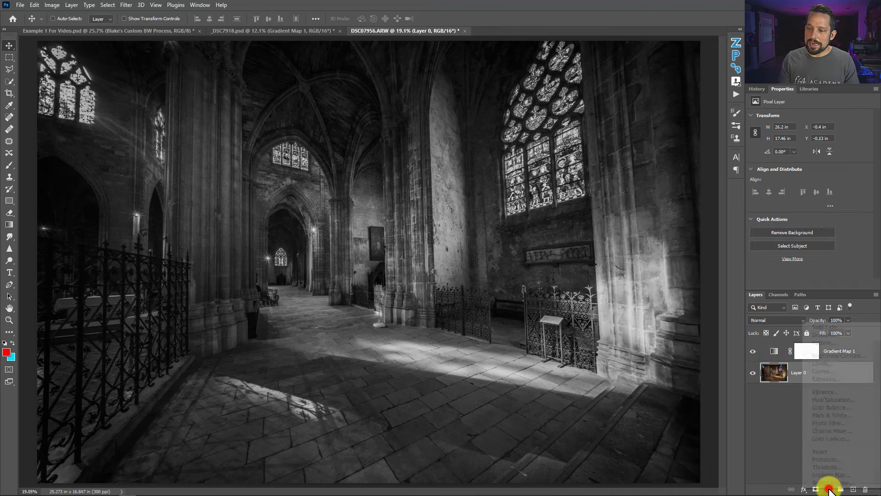
click(817, 399)
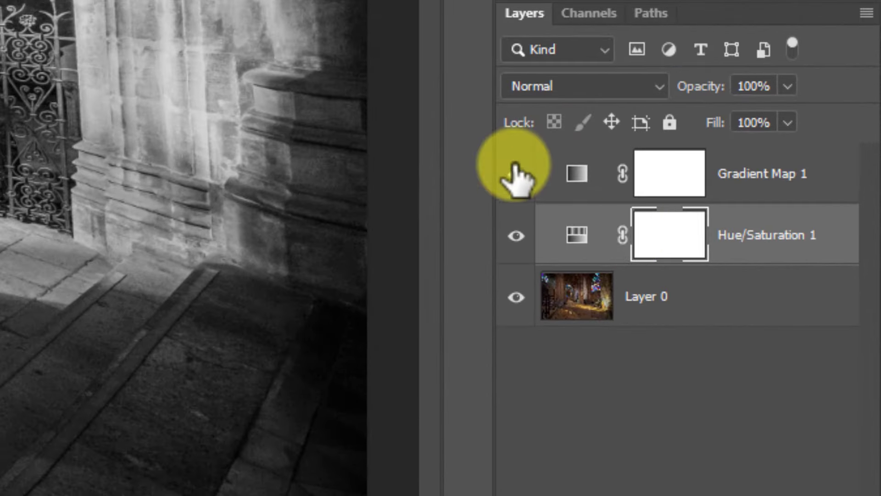
click(515, 171)
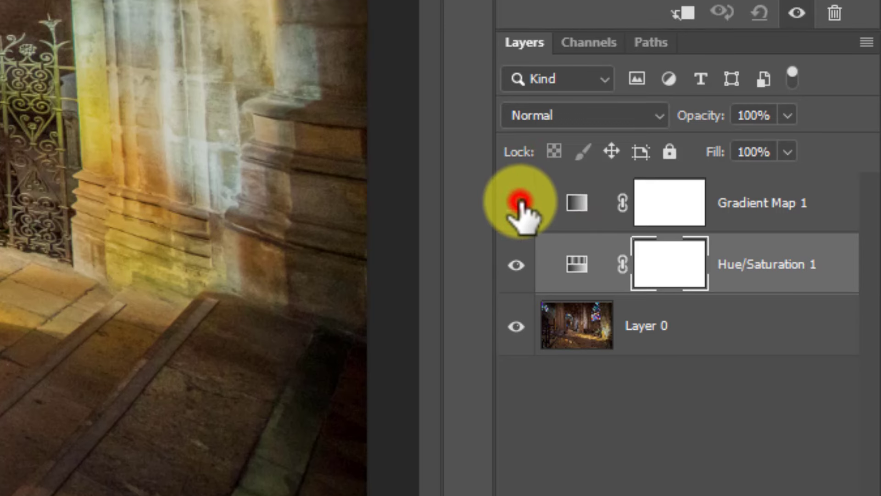
Step: Try a Black & White adjustment layer with Gradient Map 1 and Hue/Saturation 1 hidden, and delete it again
click(520, 202)
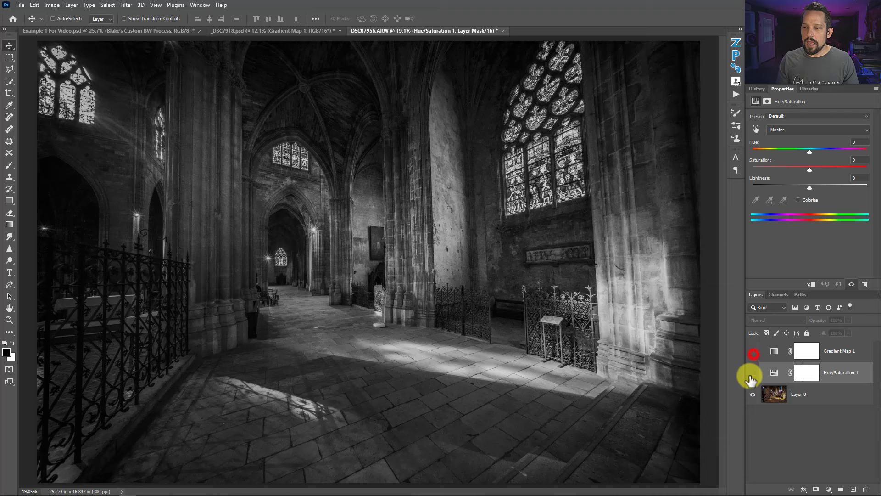
click(753, 372)
click(829, 490)
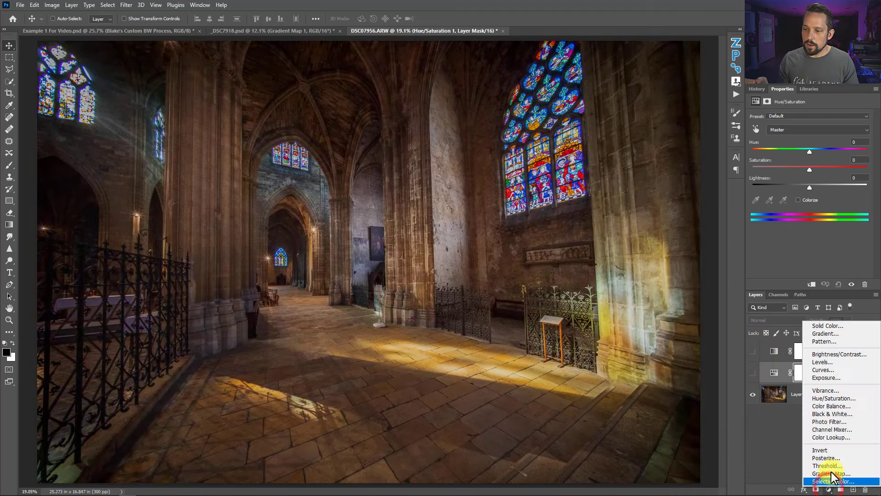
click(831, 414)
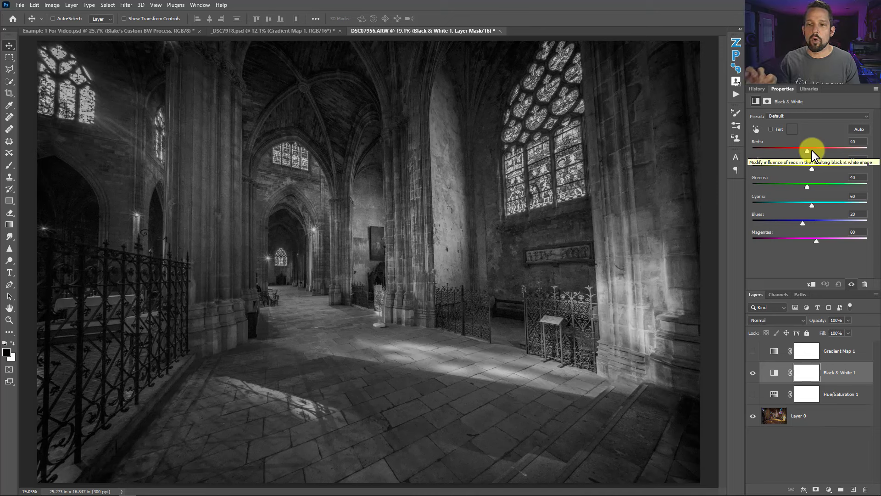
key(Delete)
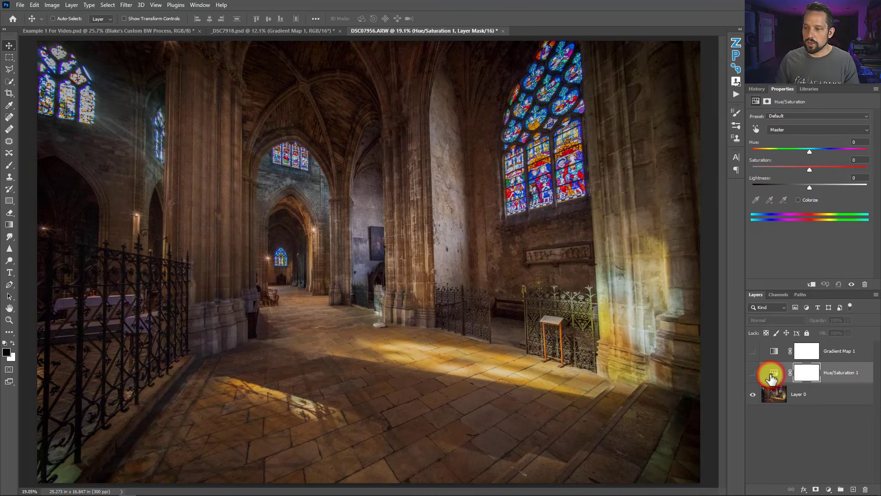
Step: Show Hue/Saturation 1 and Gradient Map 1, and activate the on-image adjustment tool for Hue/Saturation 1
drag(753, 374, 754, 353)
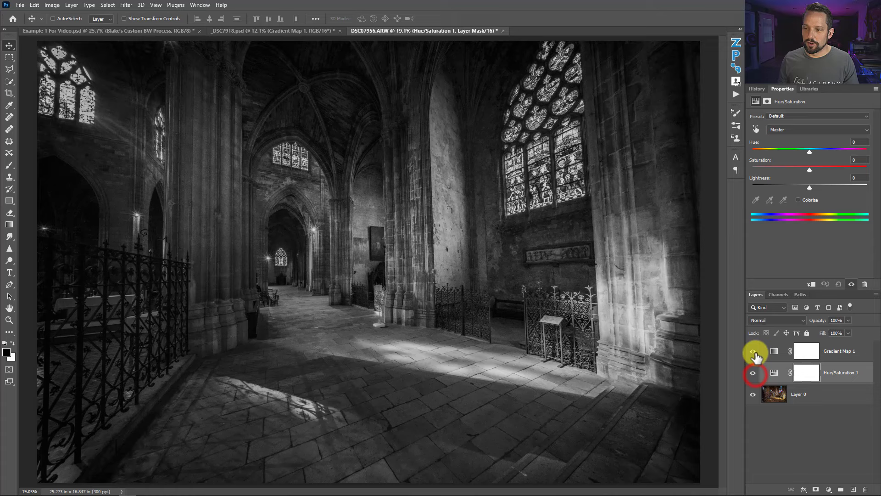
click(774, 372)
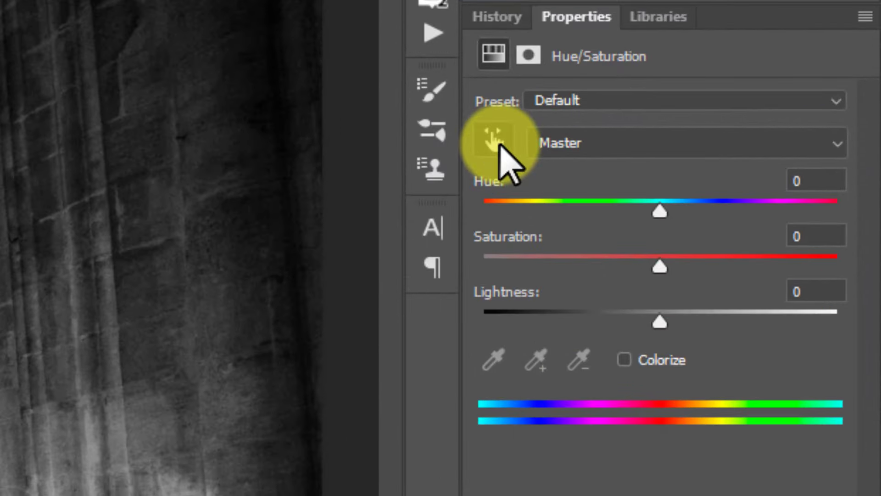
click(494, 140)
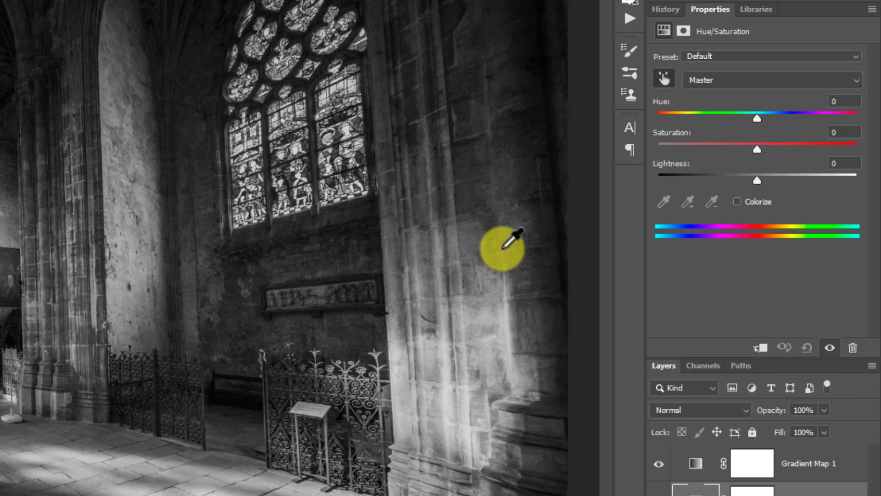
Step: Sample the stone walls and the large stained-glass window to examine which color ranges they belong to
click(448, 342)
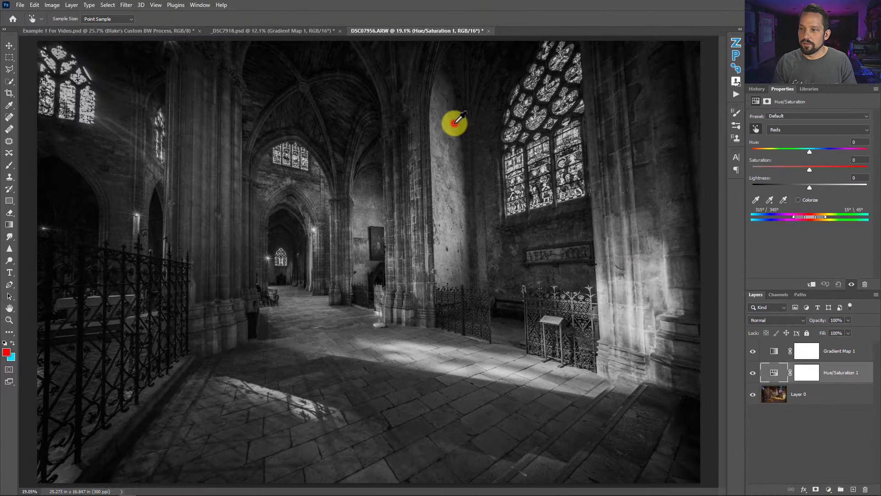
click(136, 67)
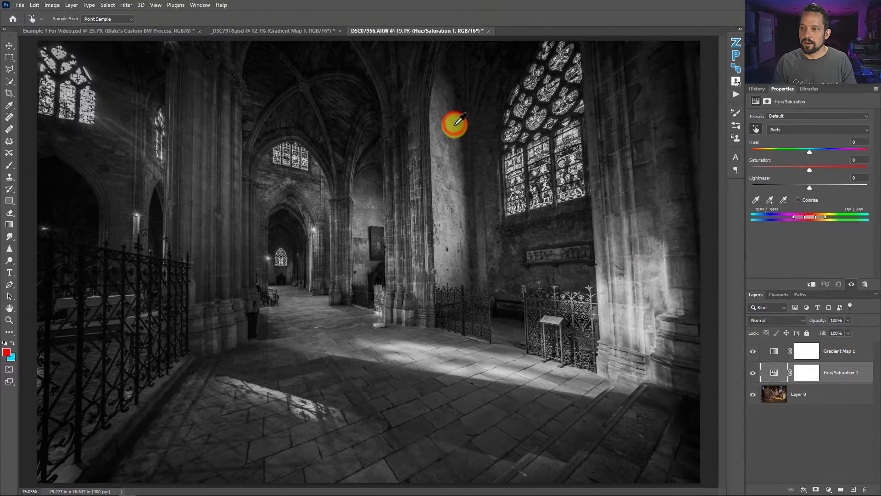
click(568, 132)
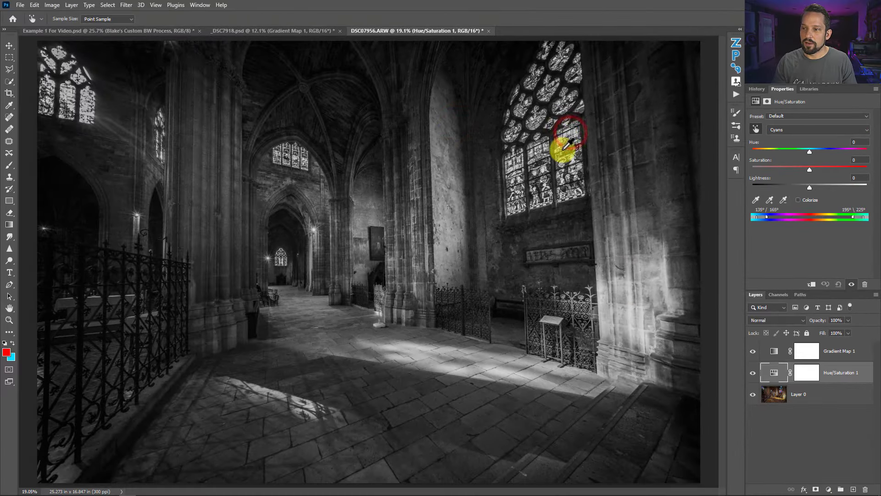
click(442, 129)
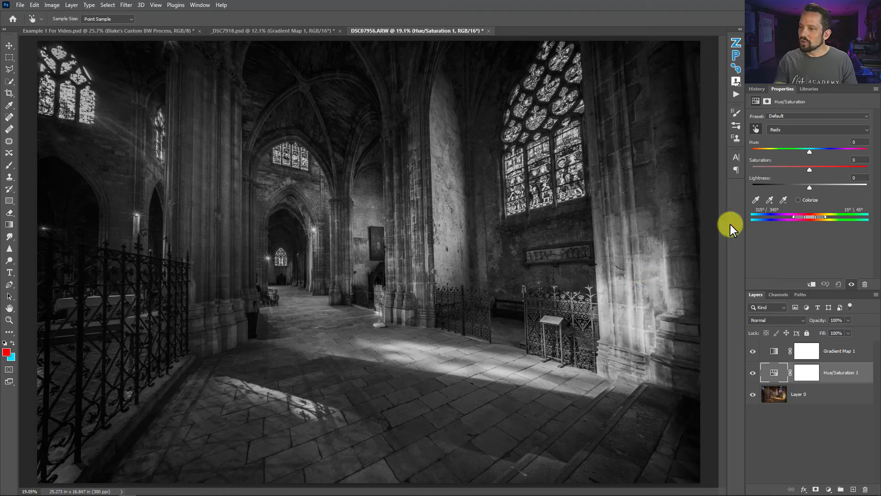
click(458, 139)
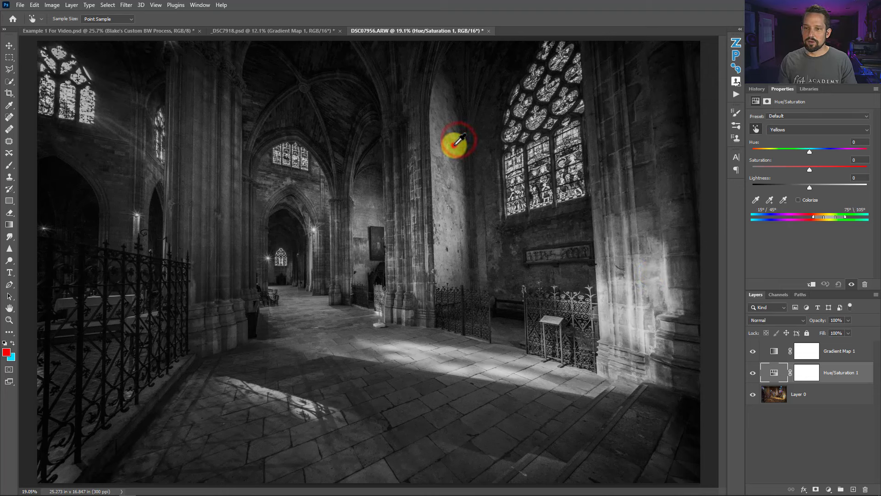
Step: In Hue/Saturation 1, set the Reds to saturation +74 and lightness -32, and the Yellows to saturation +67 and lightness +36
click(457, 142)
click(807, 168)
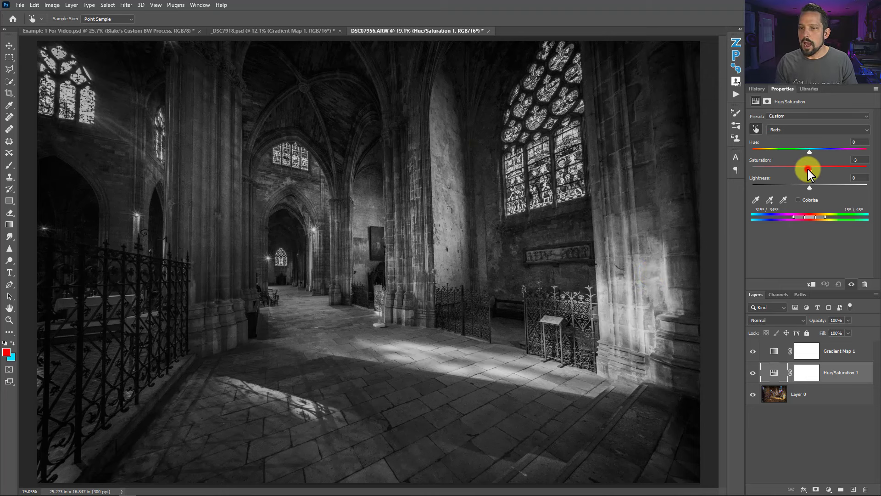
drag(831, 169, 853, 164)
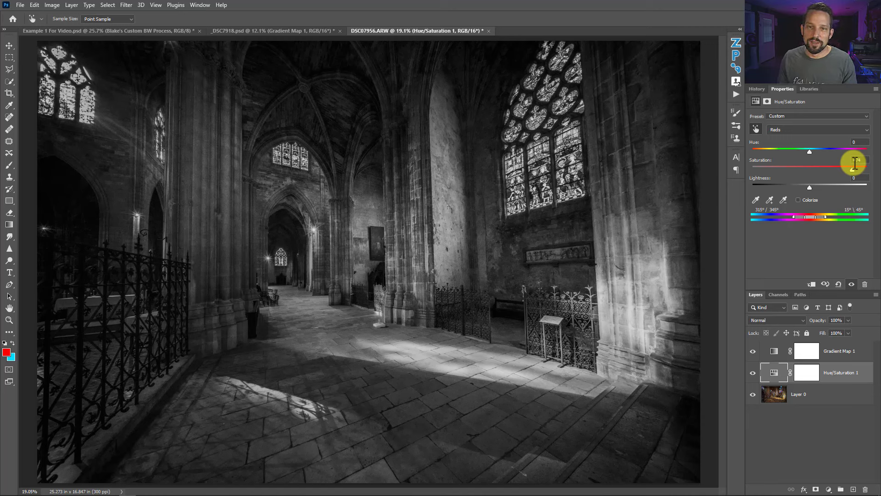
drag(808, 187, 791, 179)
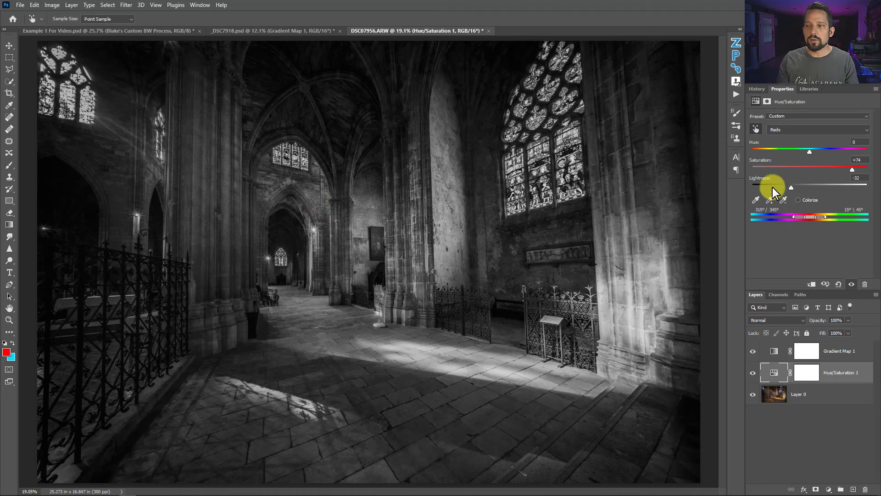
click(642, 318)
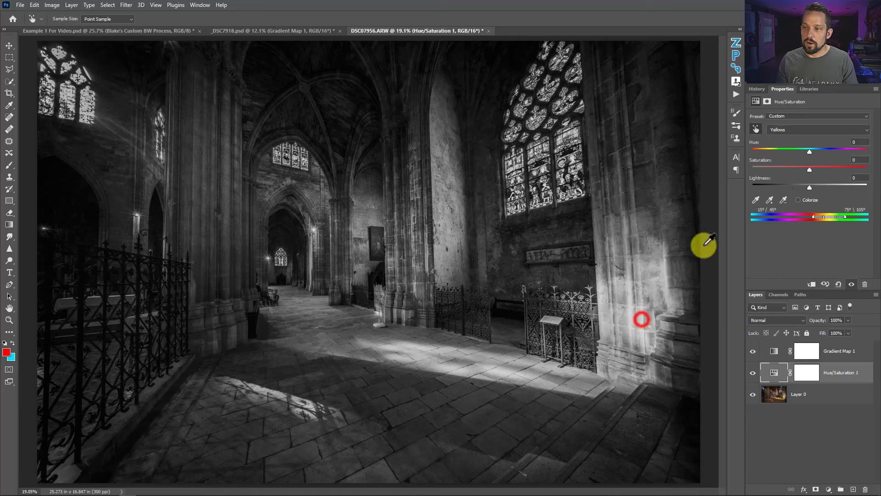
drag(809, 167, 830, 187)
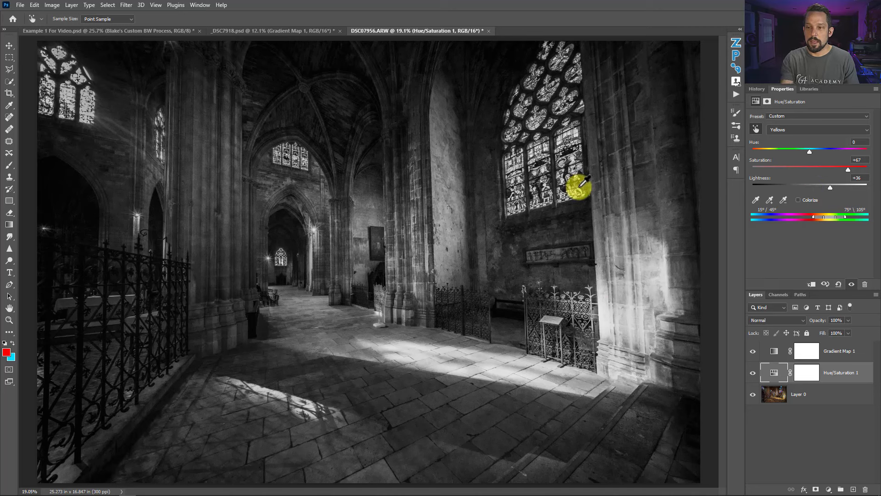
Step: Set the Blues sampled from the stained glass to saturation +41 and lightness -34, and check the colors beneath Gradient Map 1
click(568, 161)
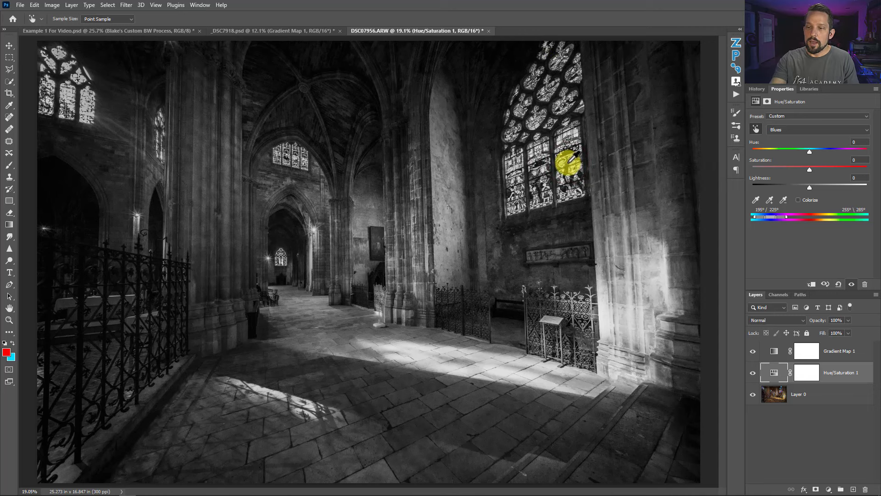
drag(811, 170, 832, 156)
mouse_move(808, 186)
mouse_down()
mouse_move(785, 188)
mouse_move(822, 181)
mouse_up()
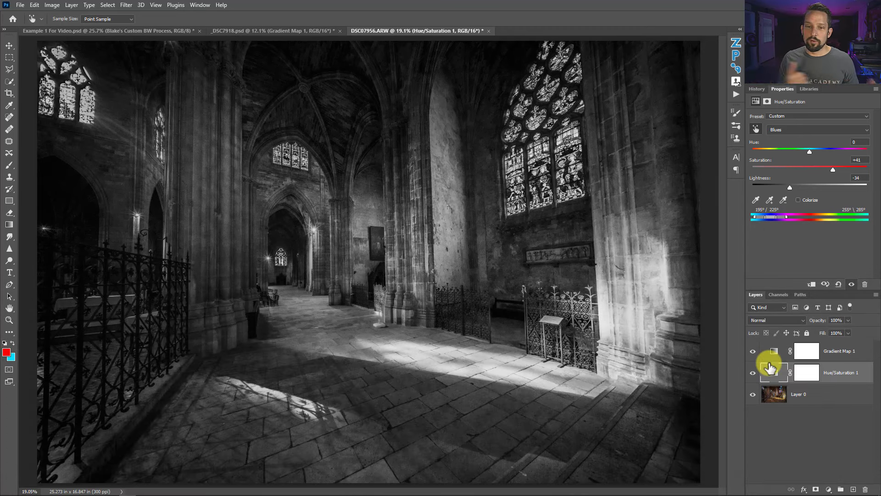
click(754, 352)
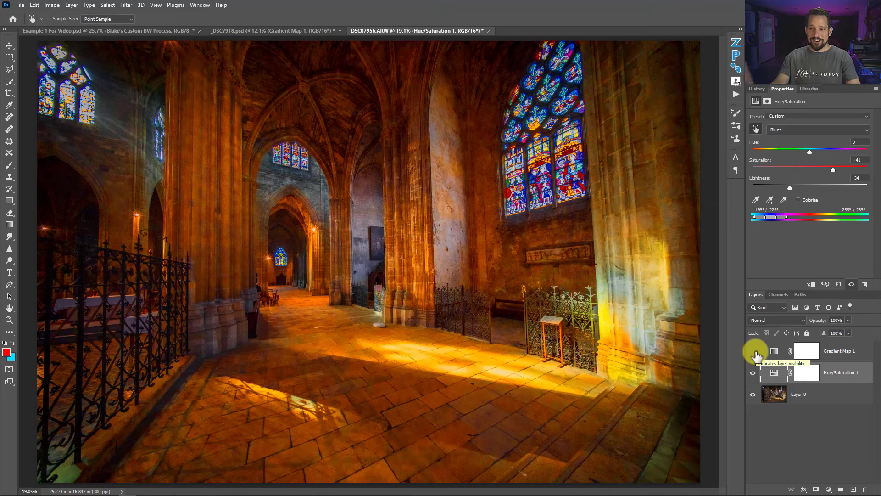
click(754, 352)
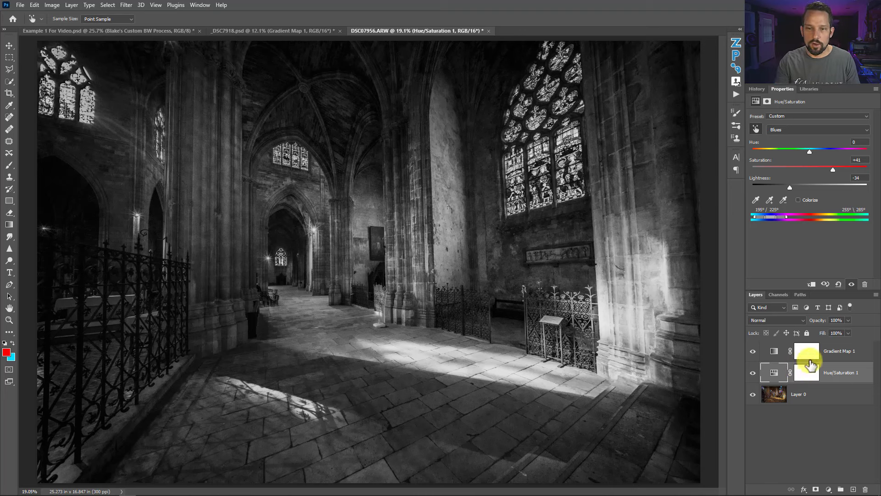
Step: Rename the Hue/Saturation 1 layer to "1 Shift Colors"
double_click(834, 372)
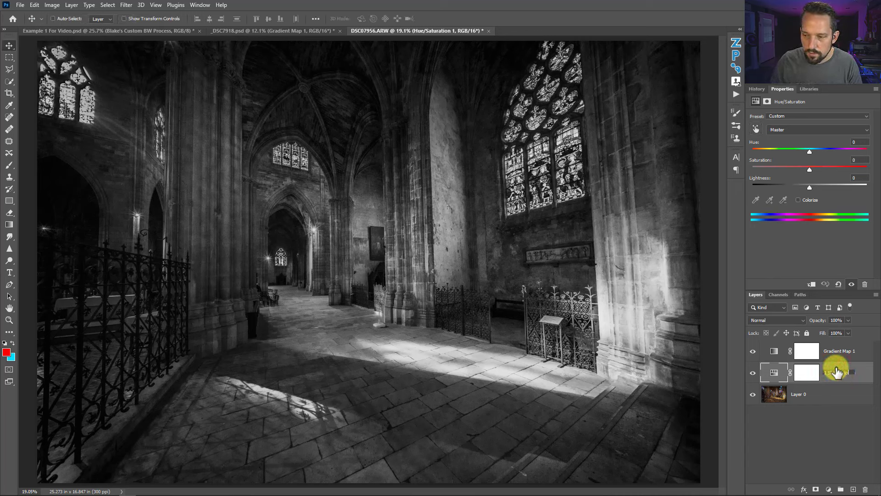
text(1 Shift Colors)
key(Return)
Step: Add a Selective Color adjustment layer directly above Layer 0
click(771, 396)
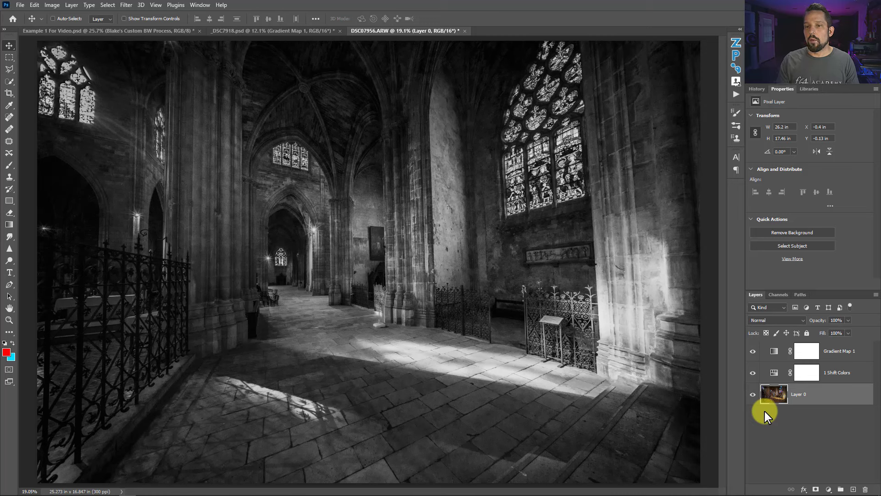
click(828, 489)
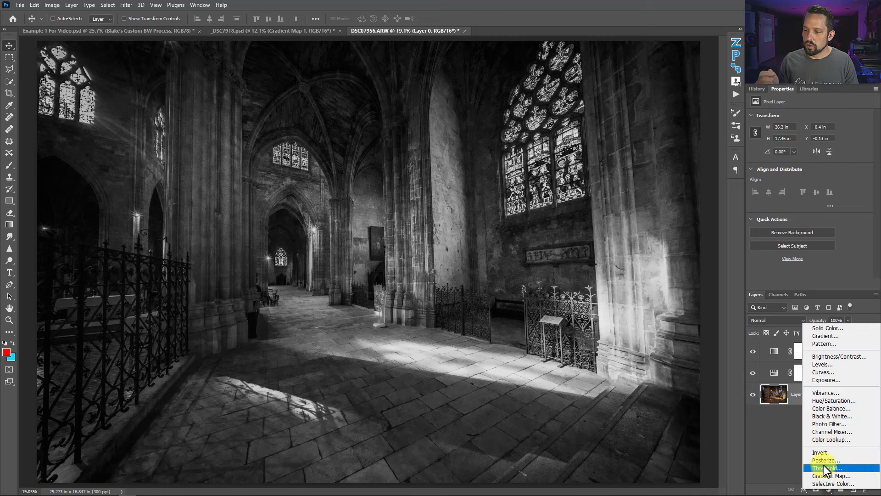
click(831, 483)
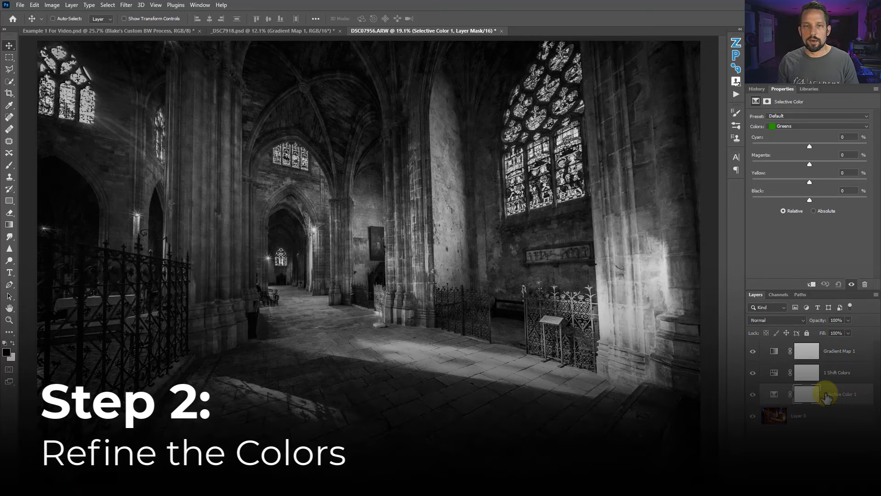
Step: In Selective Color 1, set the Yellows to cyan +26%, magenta +39% and yellow +65%
click(828, 125)
click(814, 140)
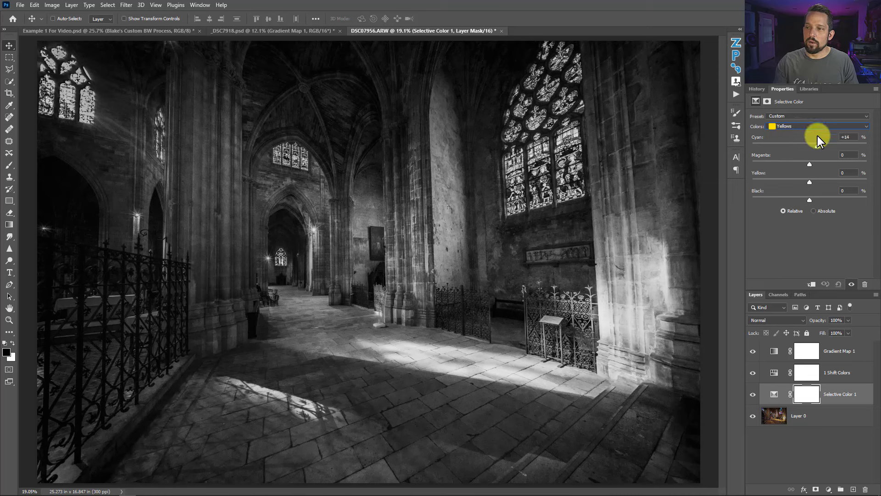
mouse_move(820, 137)
mouse_down()
mouse_move(771, 141)
mouse_move(810, 147)
mouse_up()
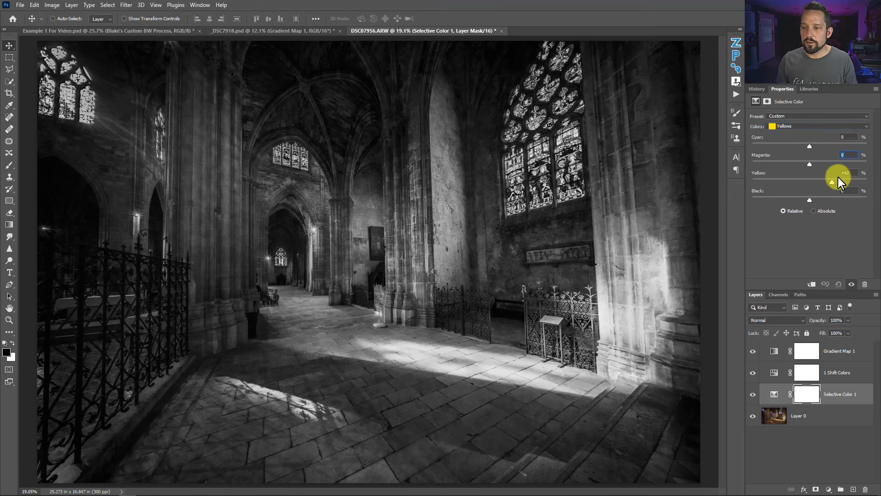
drag(810, 163, 847, 144)
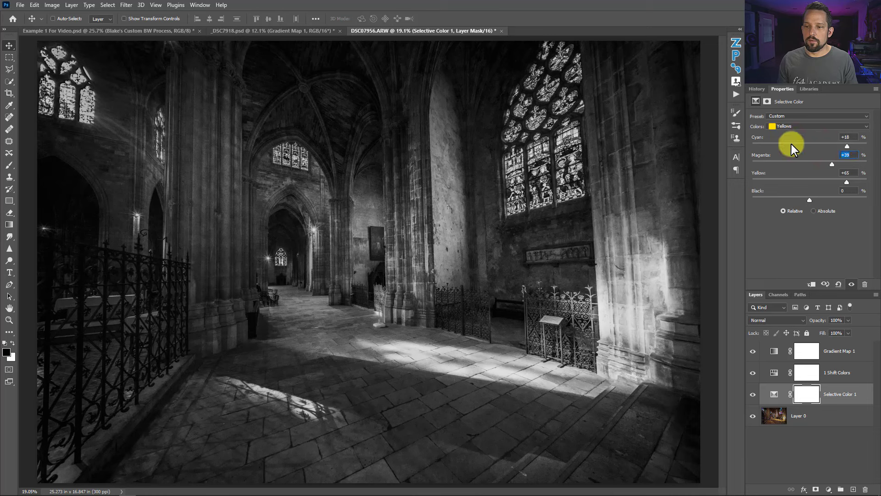
drag(791, 144, 825, 145)
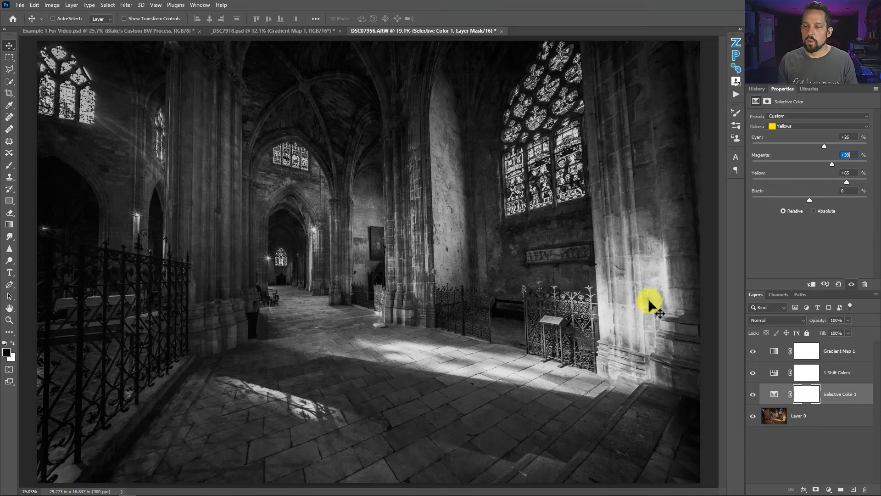
Step: Set the Reds in Selective Color 1 to cyan -62%, yellow +43% and black +22%, and check the colors beneath Gradient Map 1
click(808, 128)
click(799, 134)
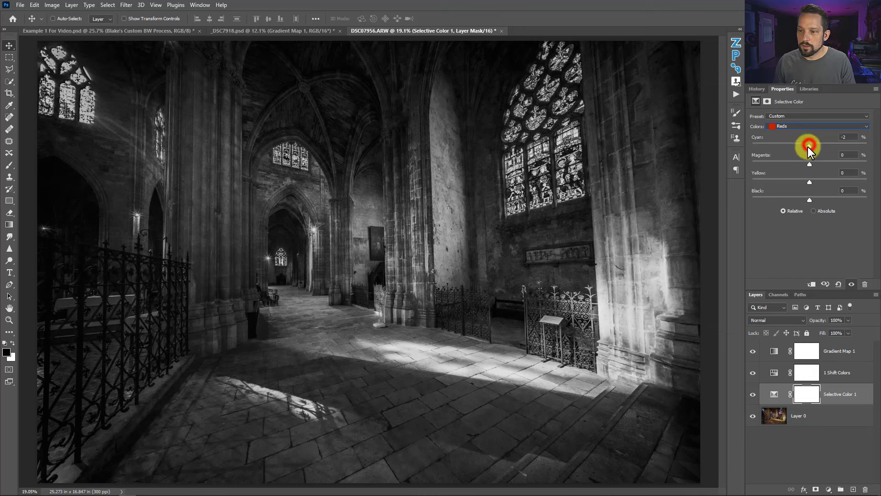
drag(808, 146, 763, 142)
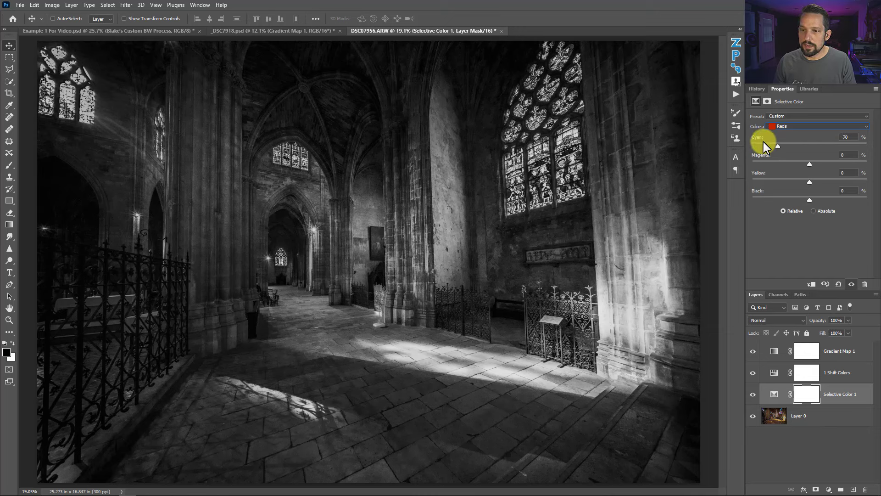
drag(809, 199, 822, 179)
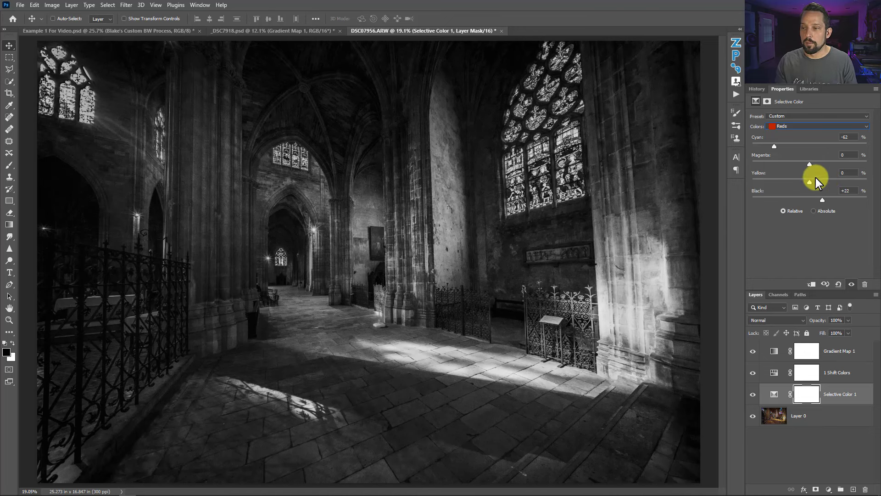
drag(786, 184, 833, 180)
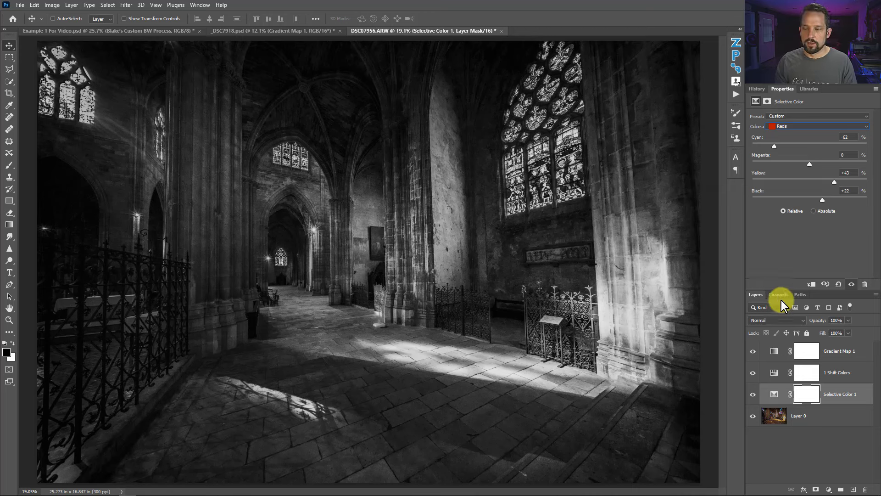
click(753, 351)
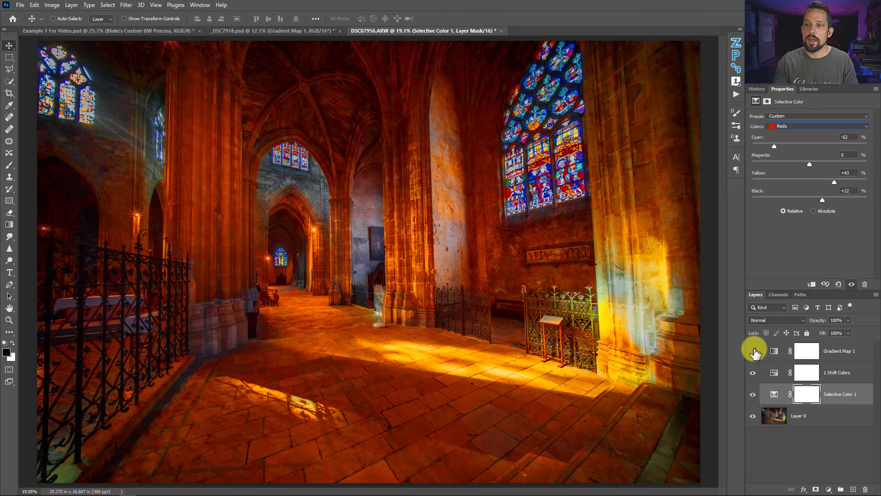
click(753, 351)
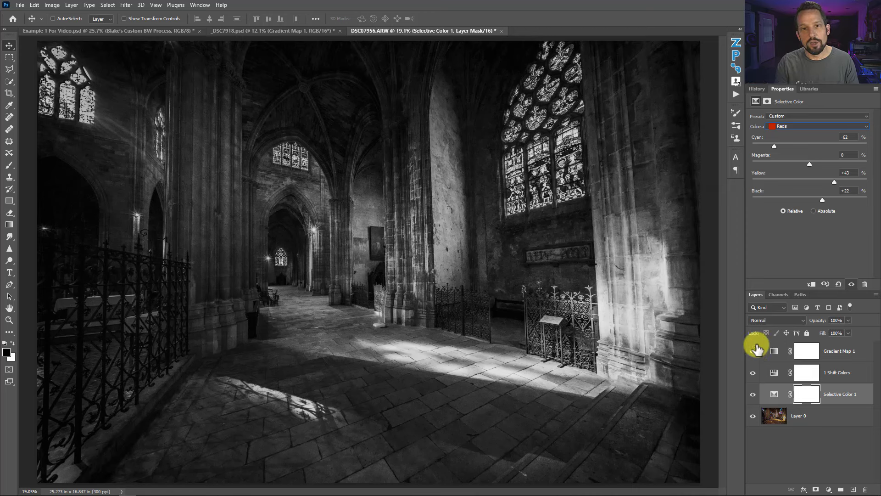
Step: Rename the Selective Color 1 layer to "2 Refinement"
click(803, 417)
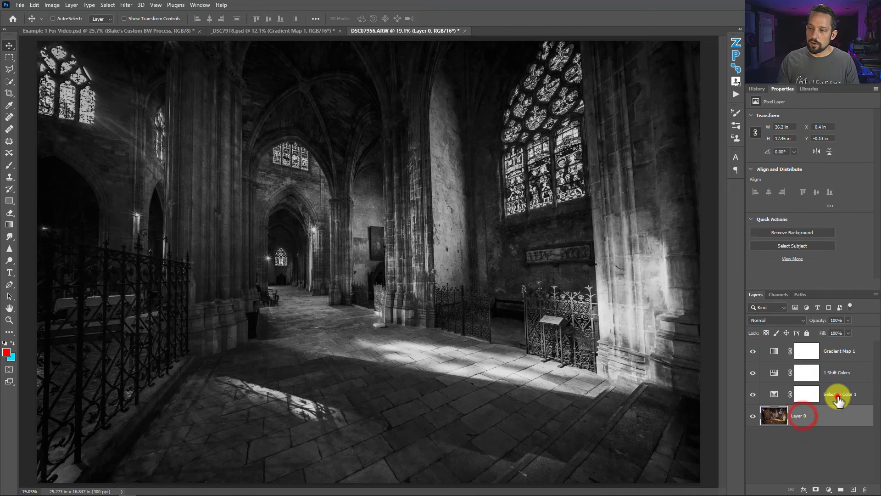
double_click(832, 393)
text(2 Re)
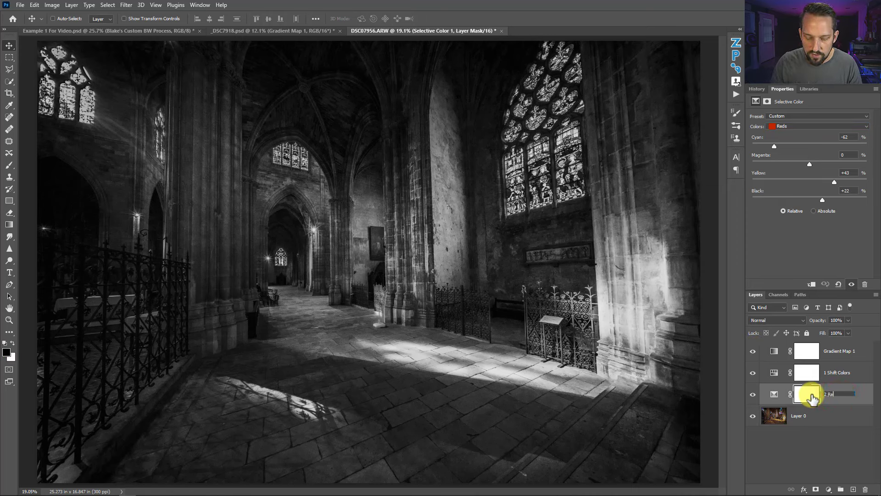
text(finementr)
click(841, 394)
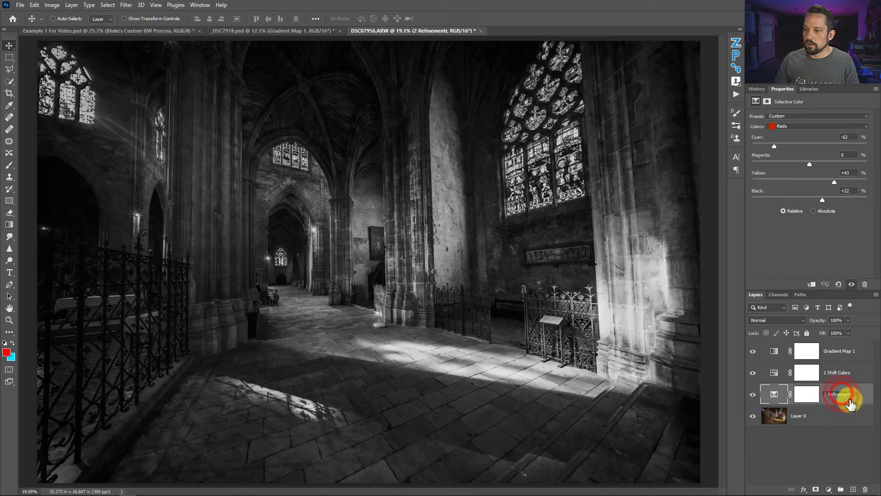
Step: Add a Color Balance adjustment layer directly above Layer 0 and name it "3 Balance"
click(818, 415)
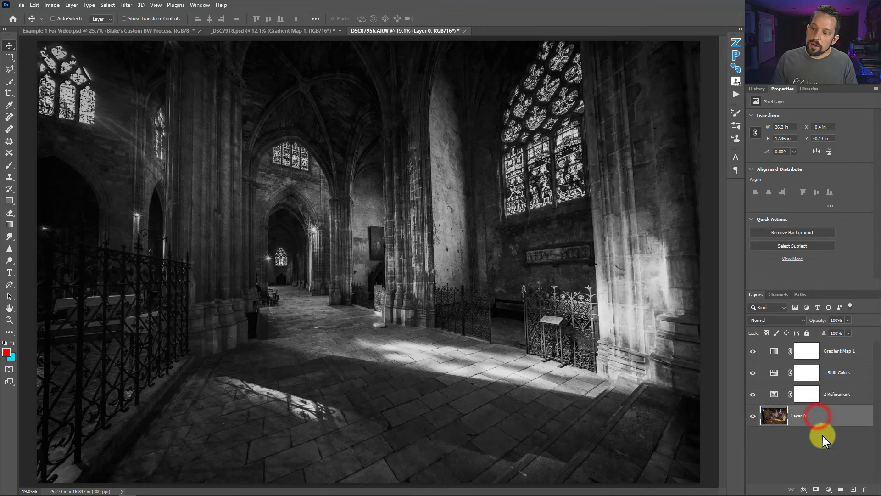
click(829, 489)
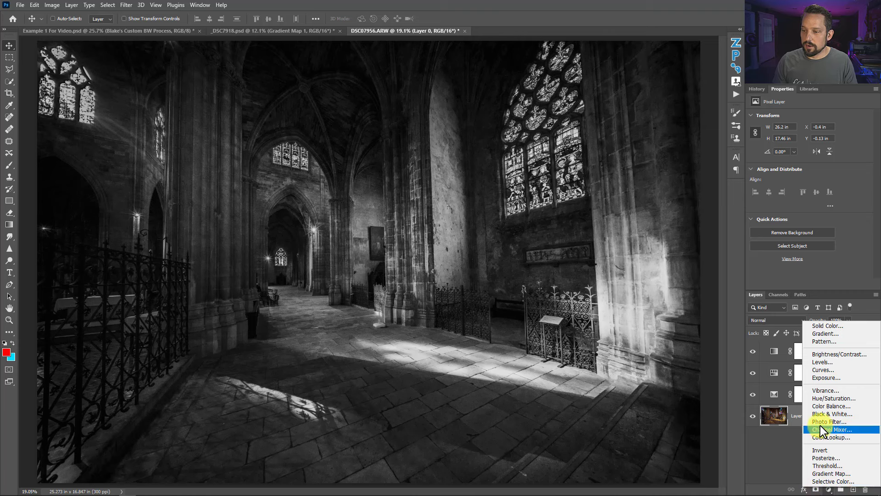
click(820, 407)
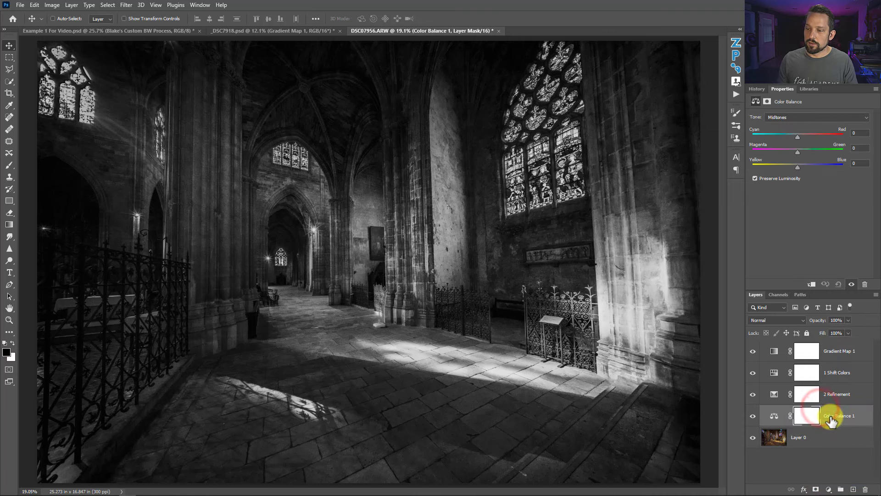
double_click(832, 415)
text(3 B)
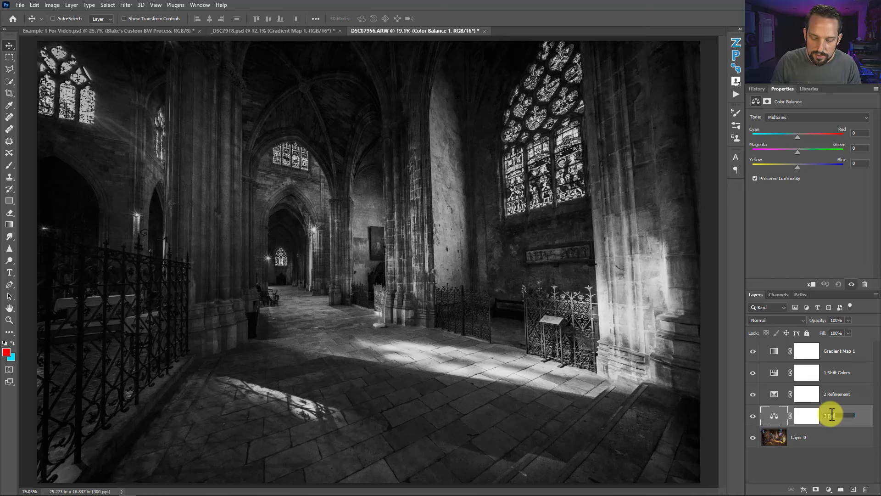
text(alance)
key(Return)
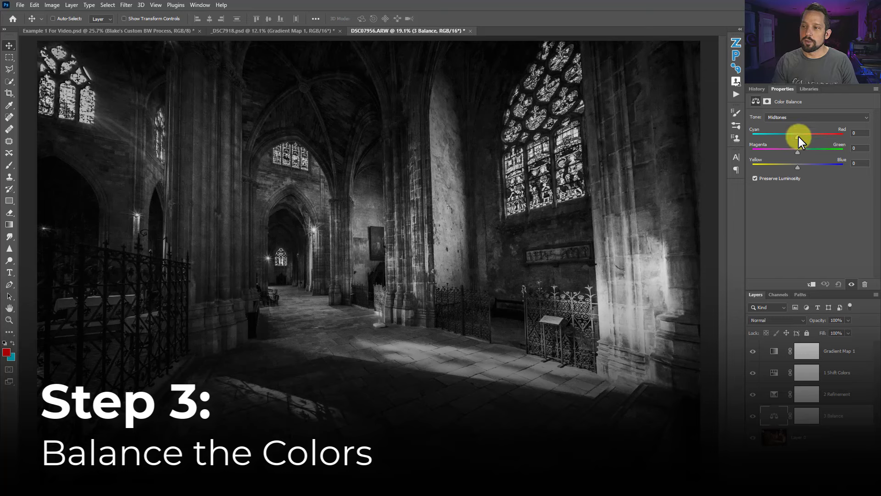
Step: In the 3 Balance layer, set the Midtones to cyan-red +25, magenta-green -8 and yellow-blue -53
drag(798, 136, 813, 137)
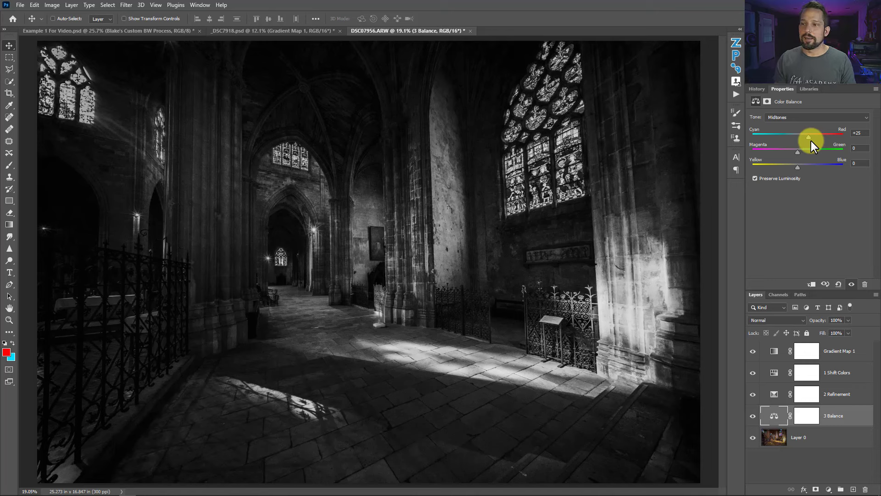
drag(795, 167, 773, 166)
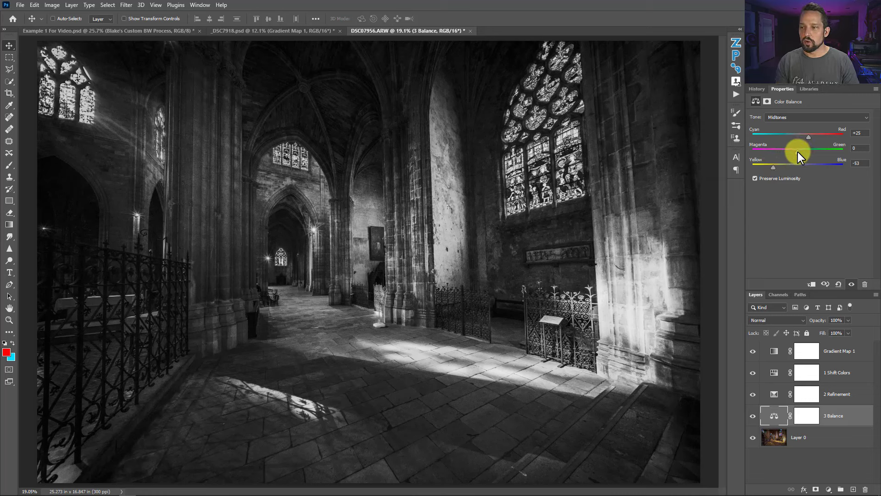
drag(797, 152, 794, 152)
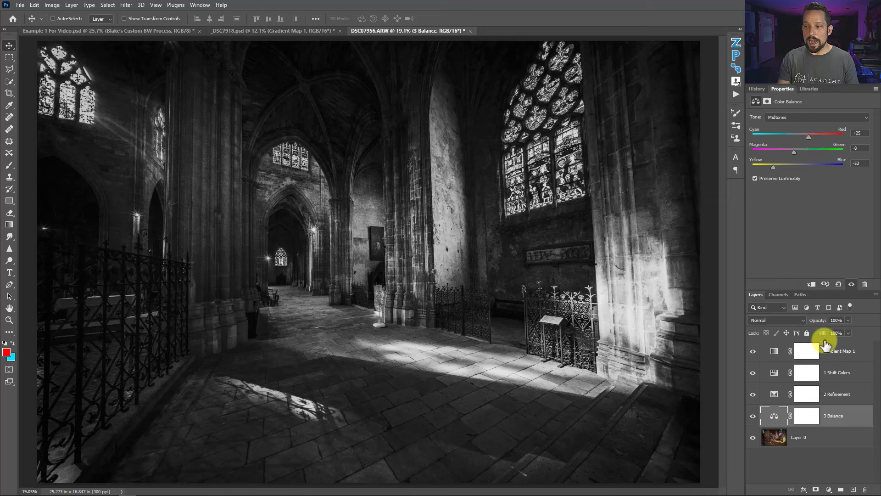
Step: In the 3 Balance layer, set the Shadows to cyan-red +2, magenta-green +11 and yellow-blue -53
click(774, 351)
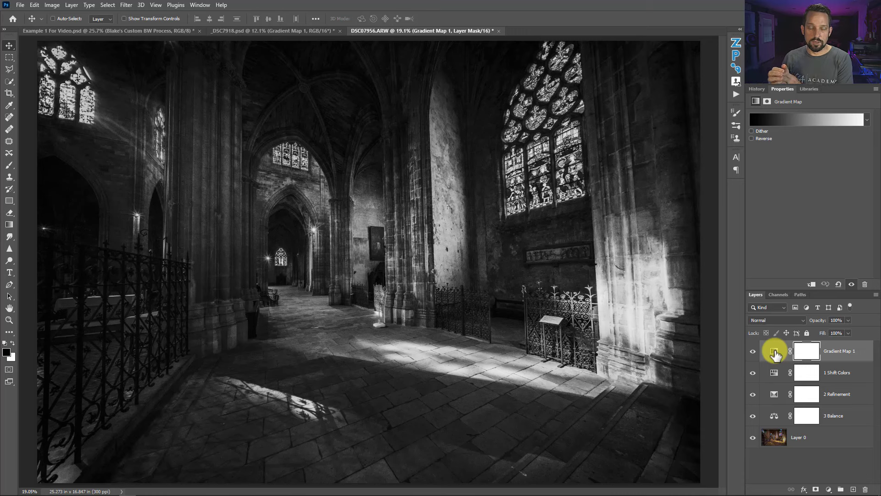
click(774, 416)
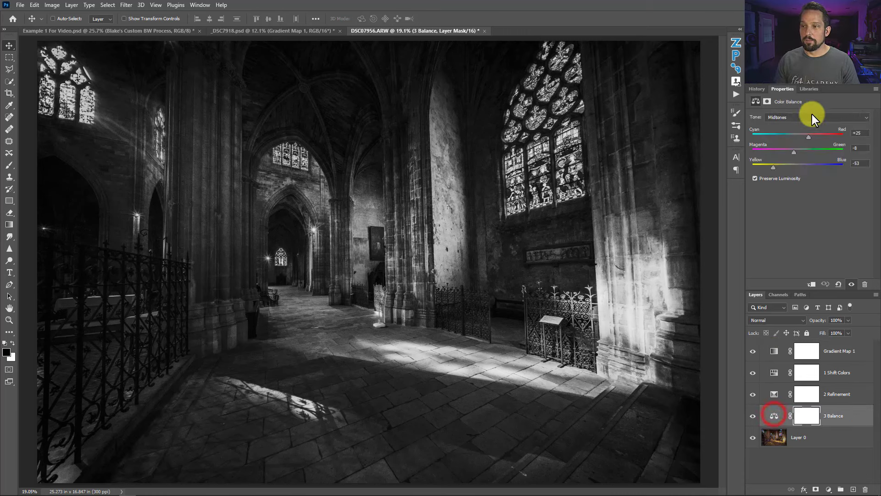
click(802, 116)
click(798, 122)
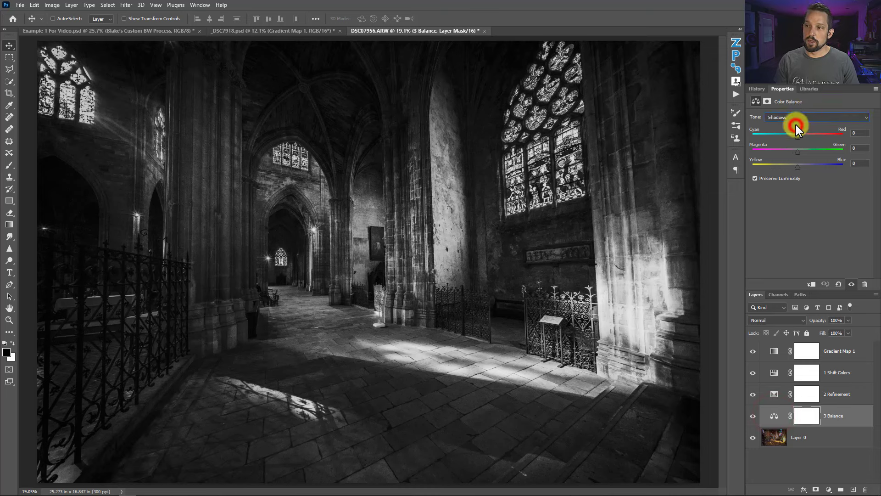
mouse_move(804, 132)
mouse_down()
mouse_move(814, 136)
mouse_move(803, 134)
mouse_up()
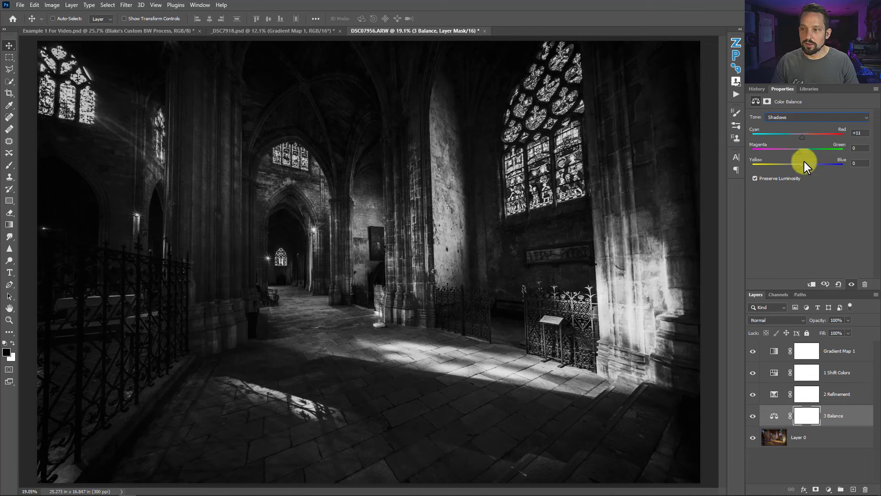
drag(797, 164, 802, 141)
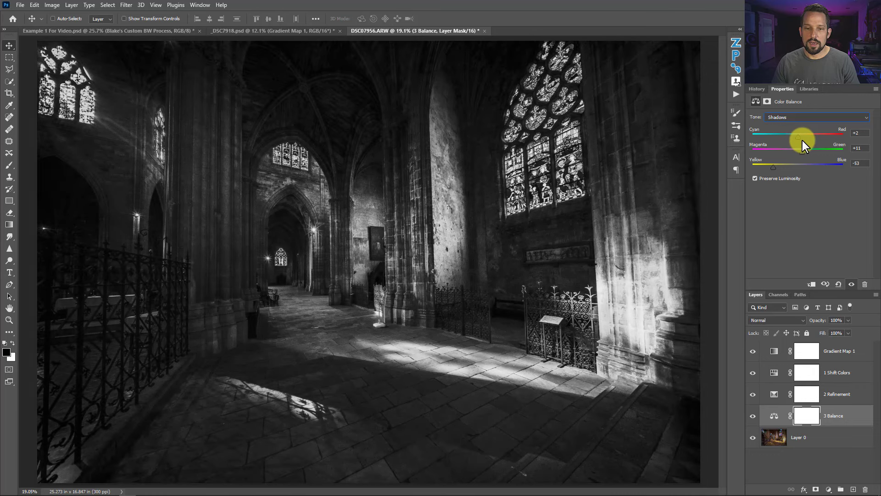
Step: Set the Highlights in 3 Balance to yellow-blue -47, and check the colors beneath Gradient Map 1
click(777, 117)
click(776, 136)
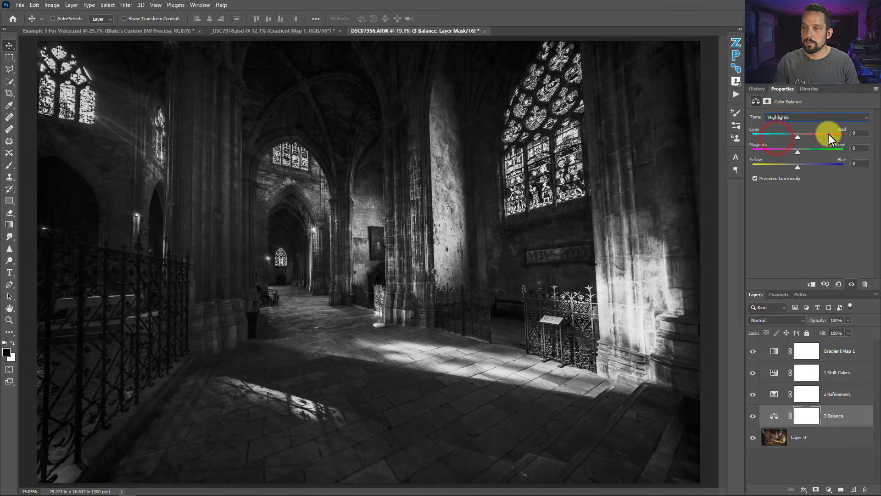
drag(797, 166, 775, 164)
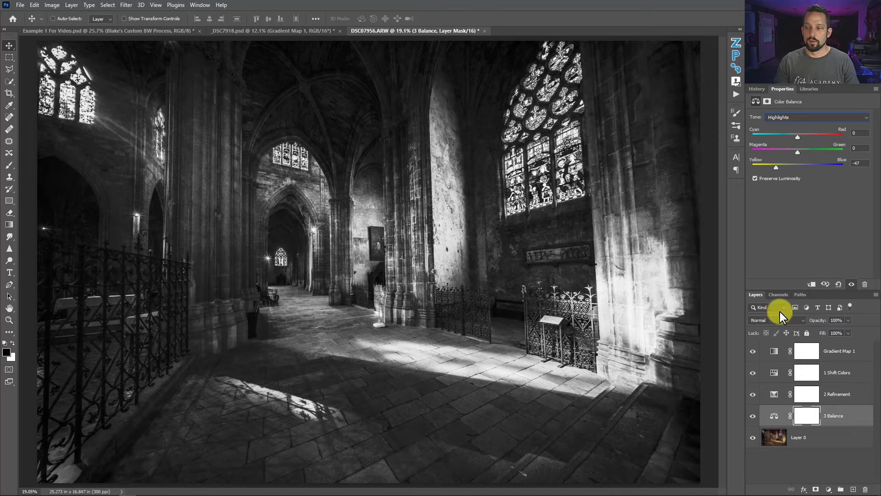
click(753, 351)
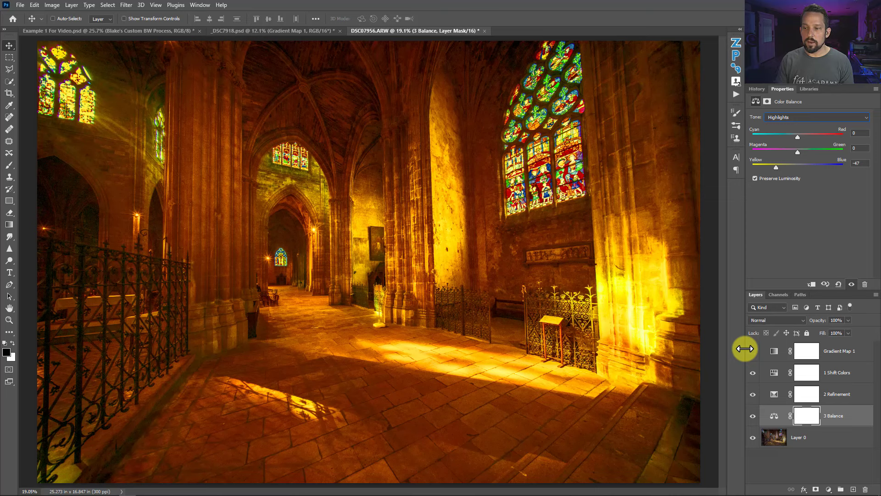
click(752, 351)
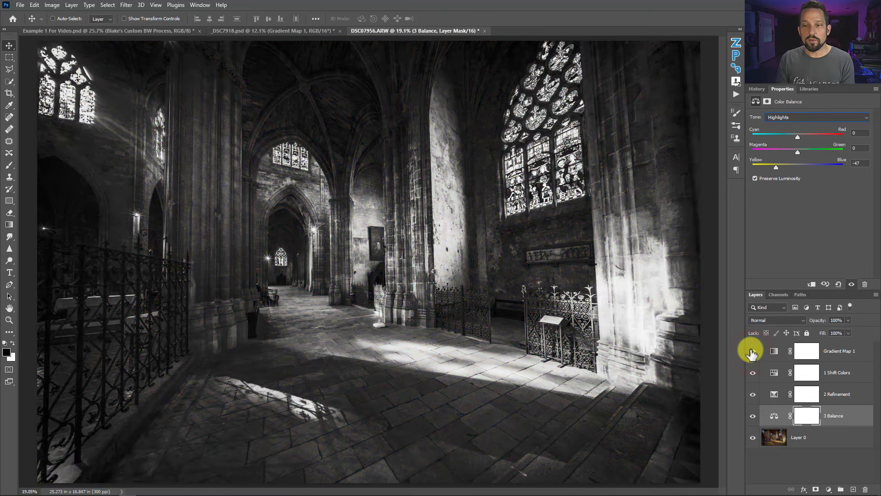
mouse_move(752, 373)
mouse_down()
mouse_move(751, 422)
mouse_move(752, 373)
mouse_up()
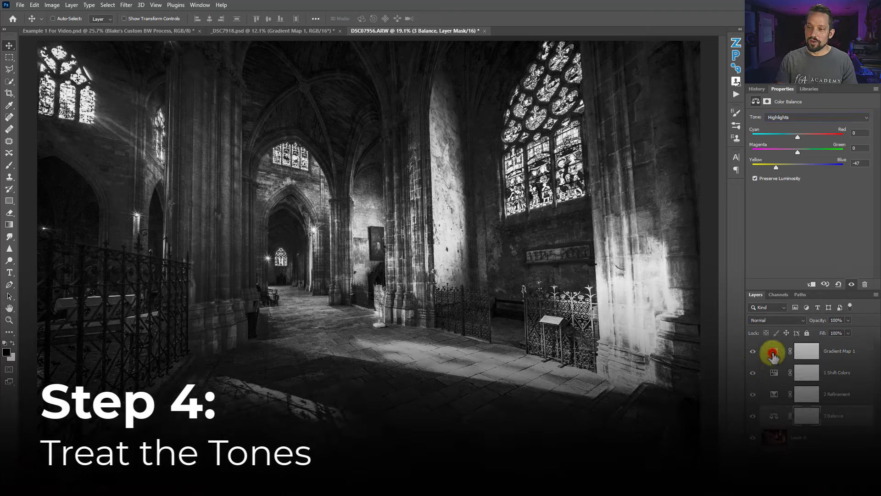
Step: Open the gradient of Gradient Map 1 for editing, and move and shrink the Gradient Editor to uncover the image
click(773, 354)
click(794, 126)
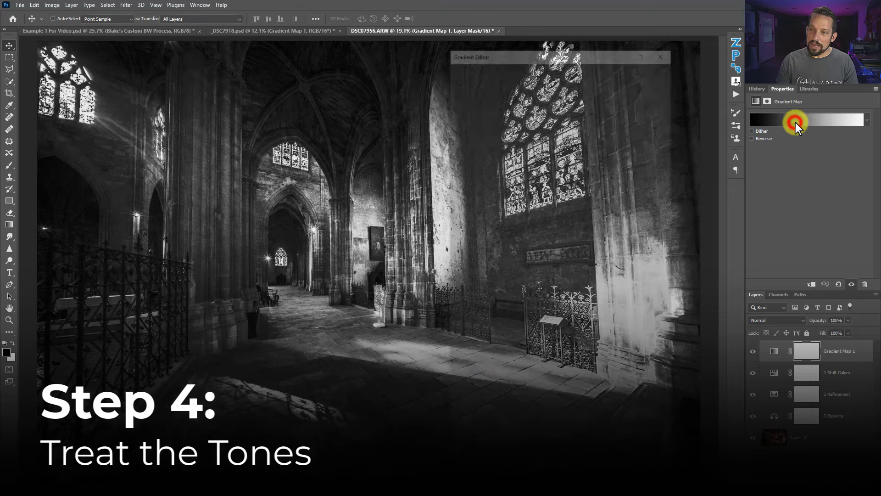
drag(564, 51, 618, 37)
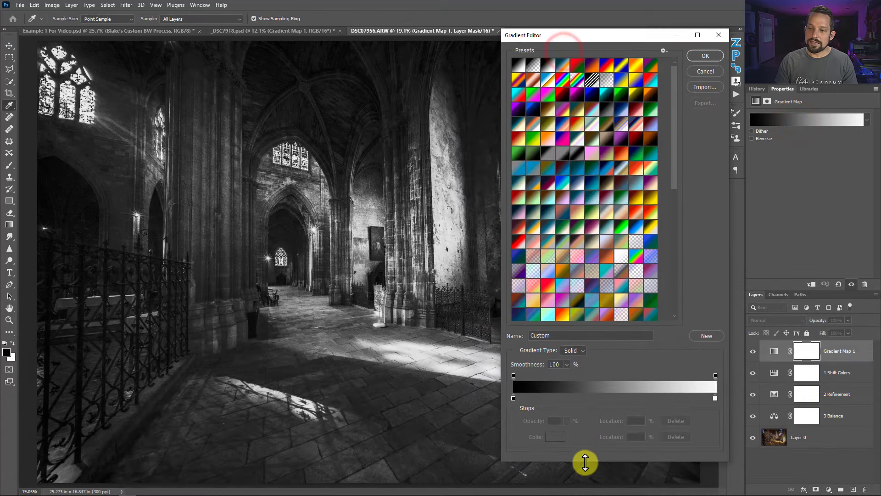
drag(583, 462, 589, 174)
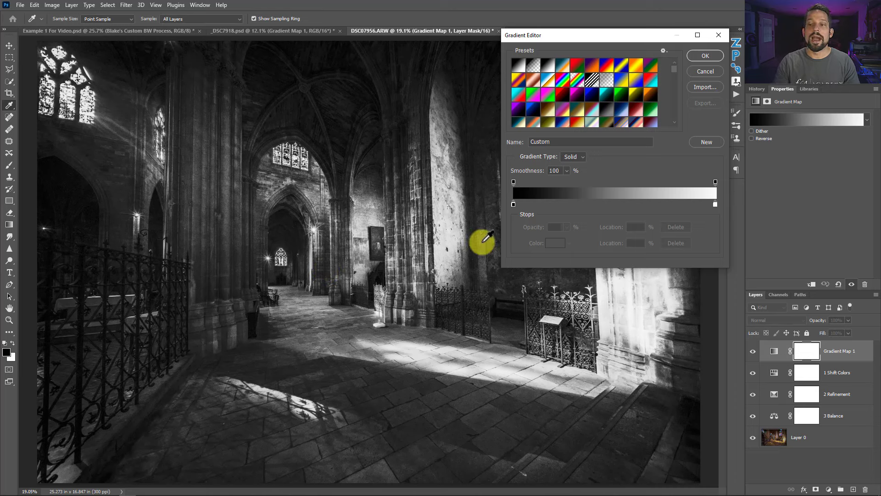
Step: Try the black-to-white gradient's midpoint at 68%, 29% and 49% to compare the tones
click(513, 205)
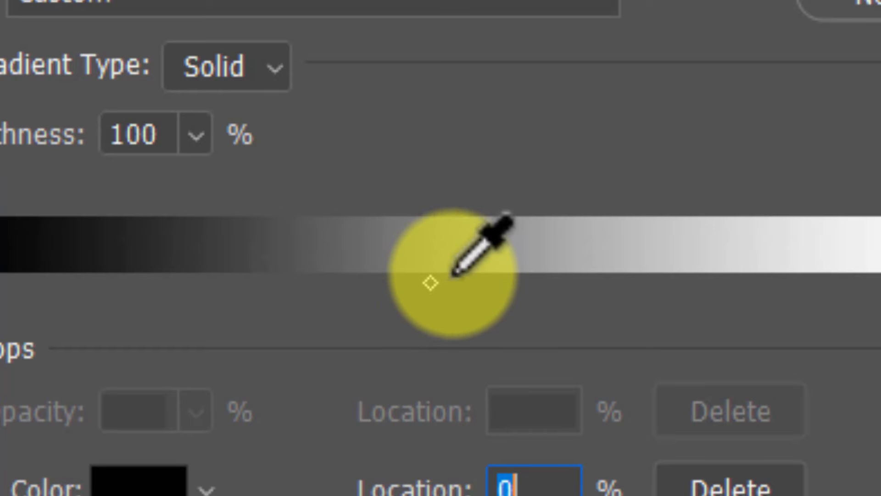
click(429, 282)
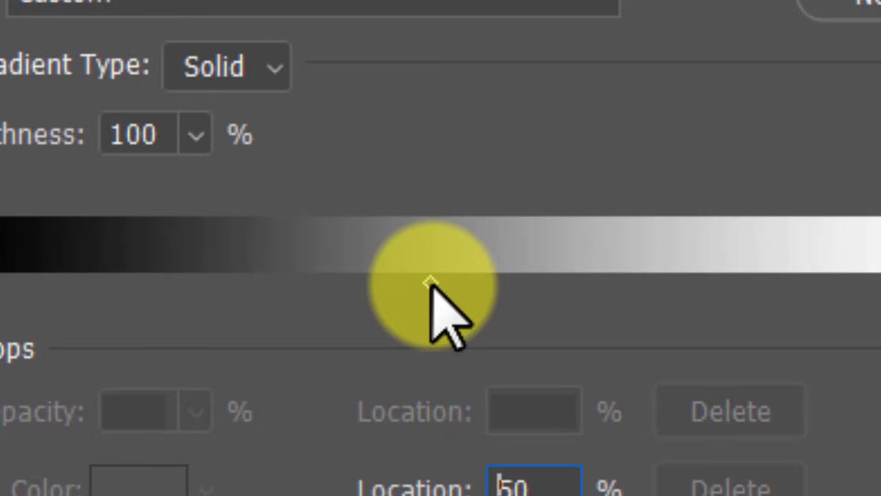
drag(429, 282, 614, 282)
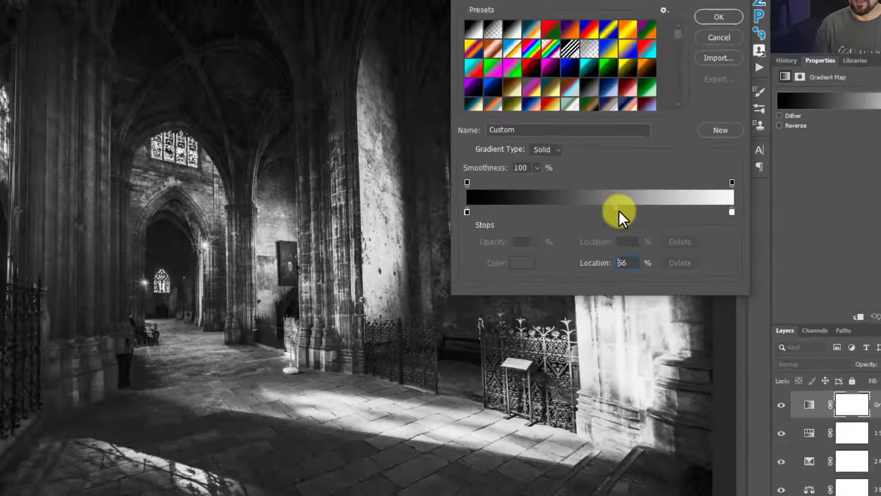
drag(652, 201, 652, 201)
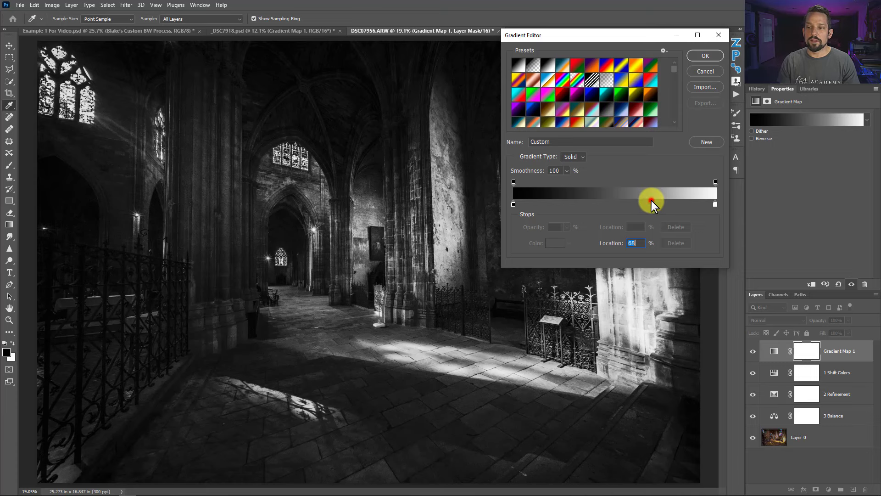
drag(651, 200, 574, 205)
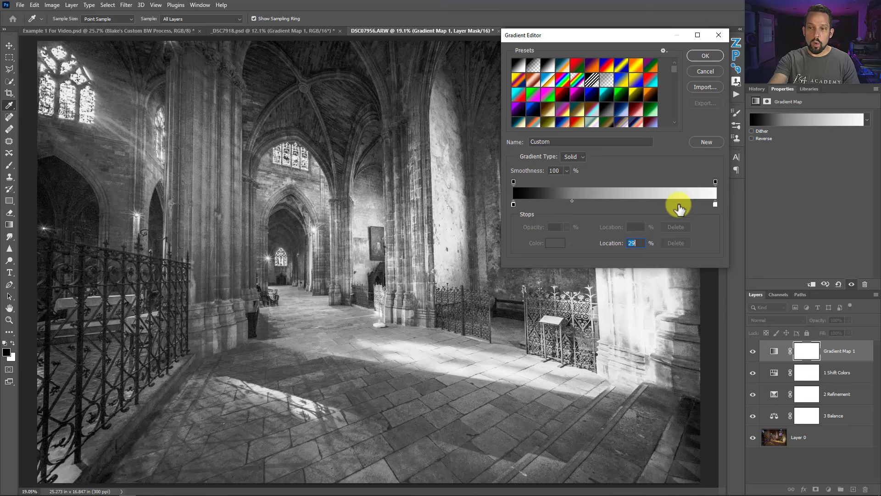
drag(572, 202, 613, 205)
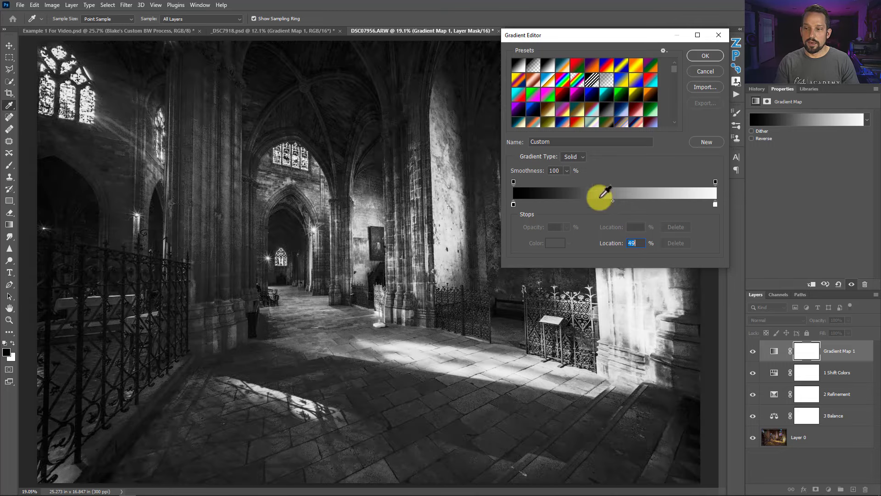
Step: Try a gradient smoothness of 4%, and return it to 100%
click(566, 170)
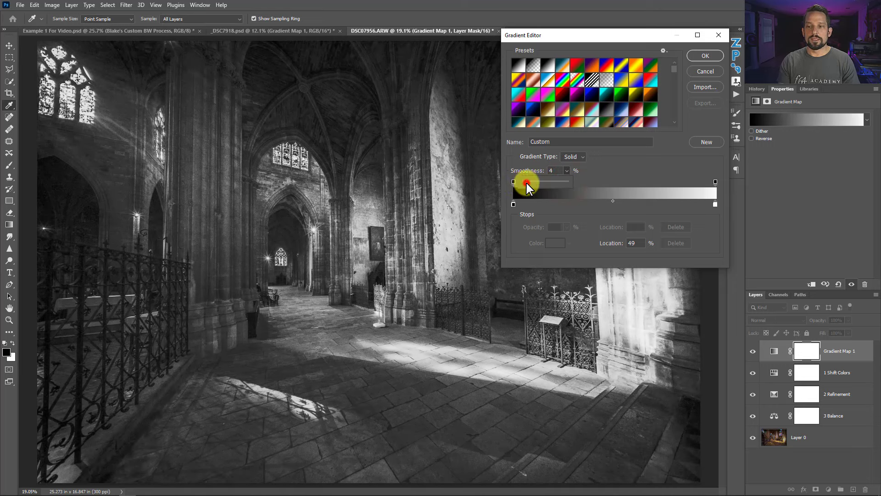
drag(525, 182, 574, 180)
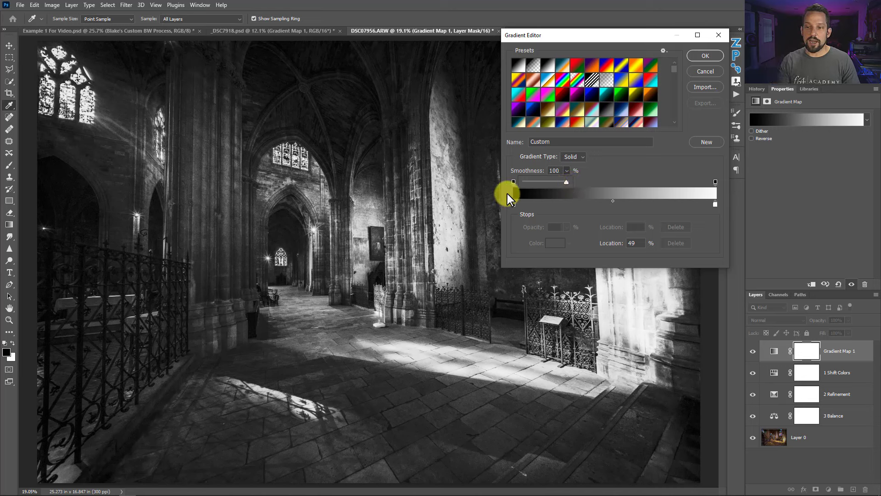
click(613, 172)
Step: Set the gradient's midpoint to 64% and its smoothness to 59%, and apply the gradient
drag(612, 200, 643, 200)
click(567, 171)
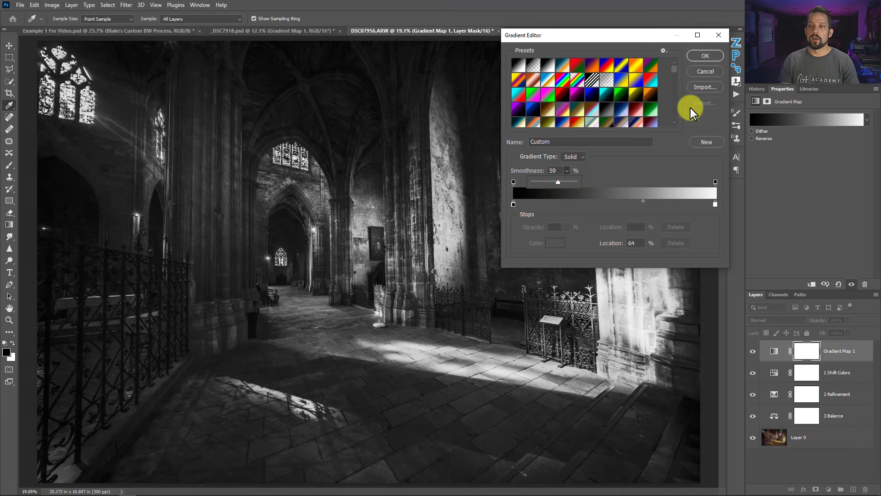
click(604, 165)
click(700, 52)
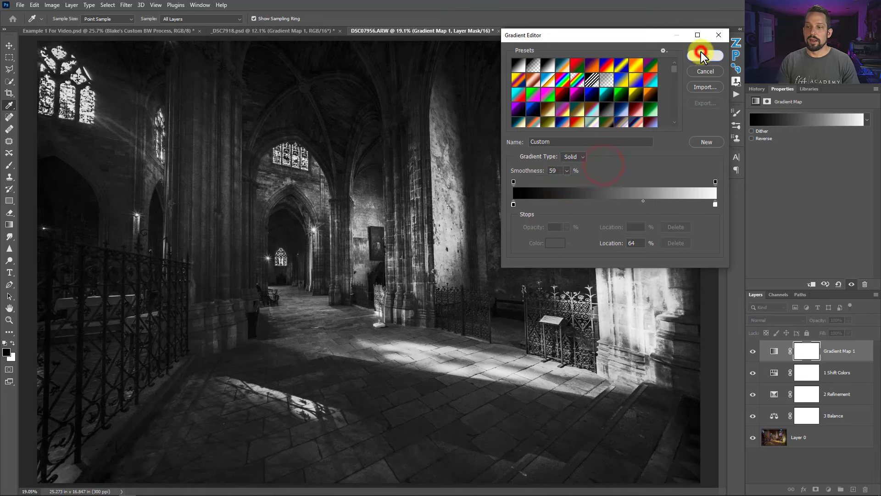
Step: Hide the Shift Colors, Refinement and Balance layers and show them again to compare their effect on the black-and-white image
drag(753, 372, 753, 416)
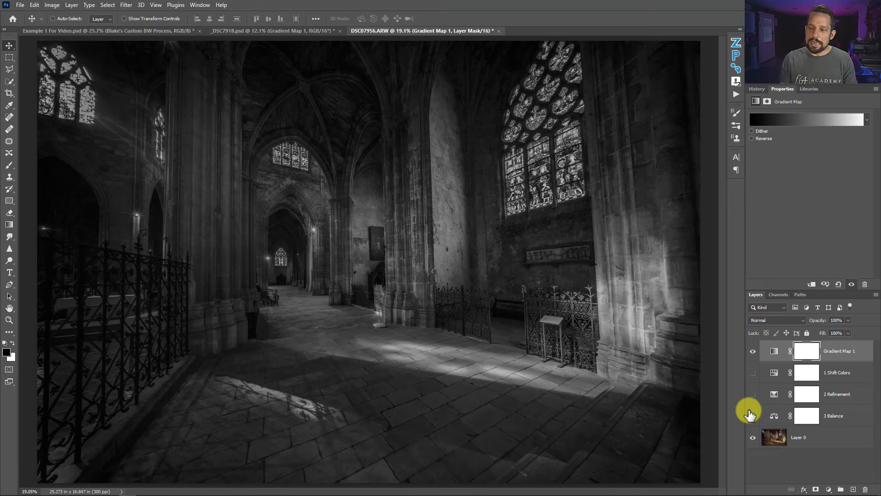
drag(752, 415, 755, 373)
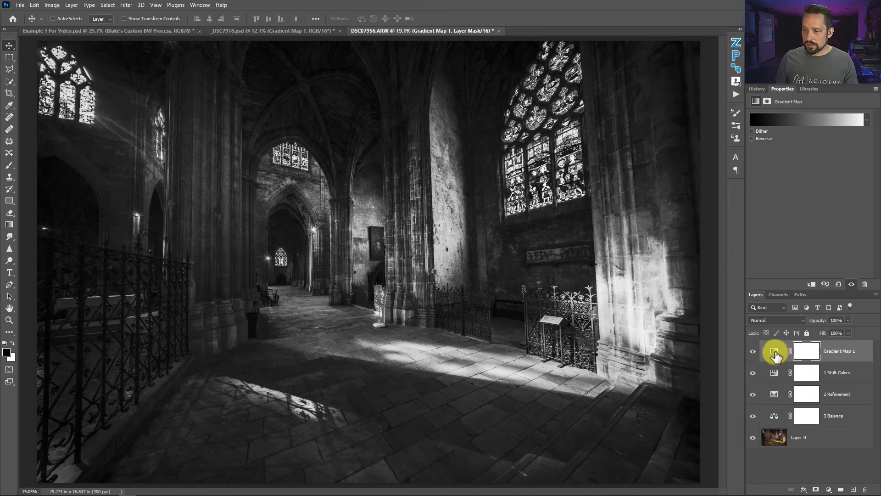
Step: Group Gradient Map 1 with the Shift Colors, Refinement and Balance layers, and hide the group
shift+click(774, 415)
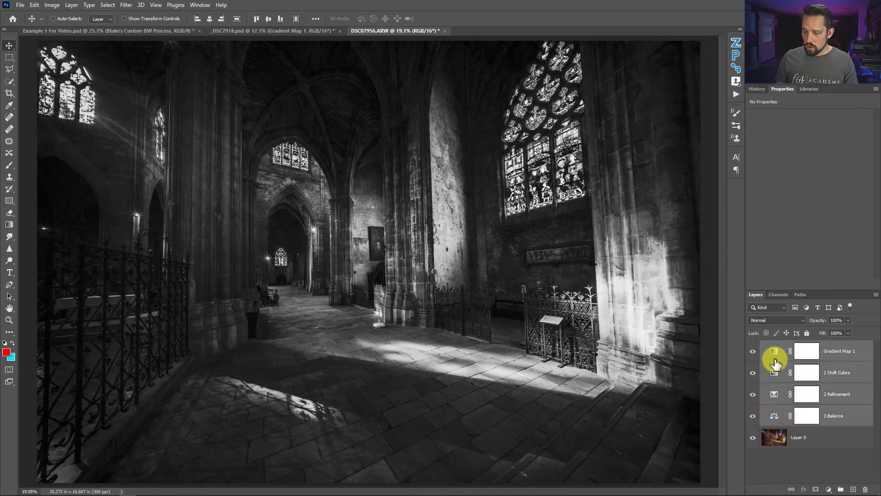
key(ctrl+g)
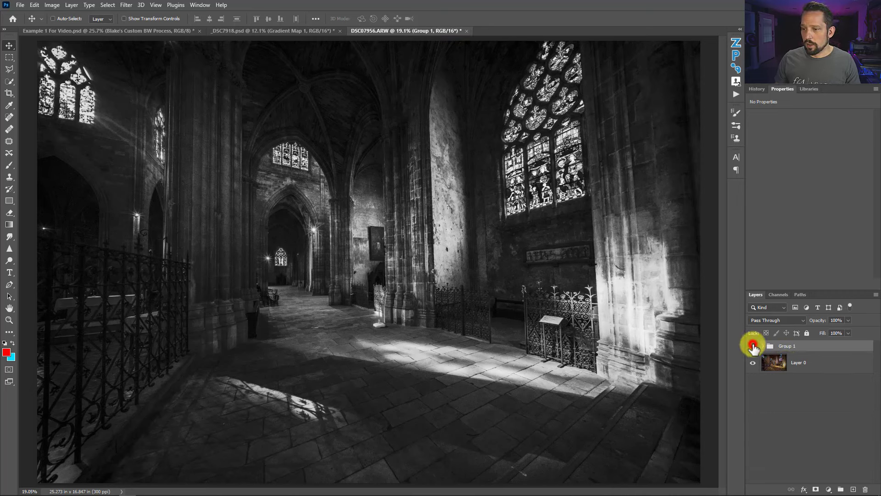
click(753, 345)
Step: Try the Just BW Layer action above Layer 0, and delete the gradient map layer it adds
click(787, 361)
key(alt+F9)
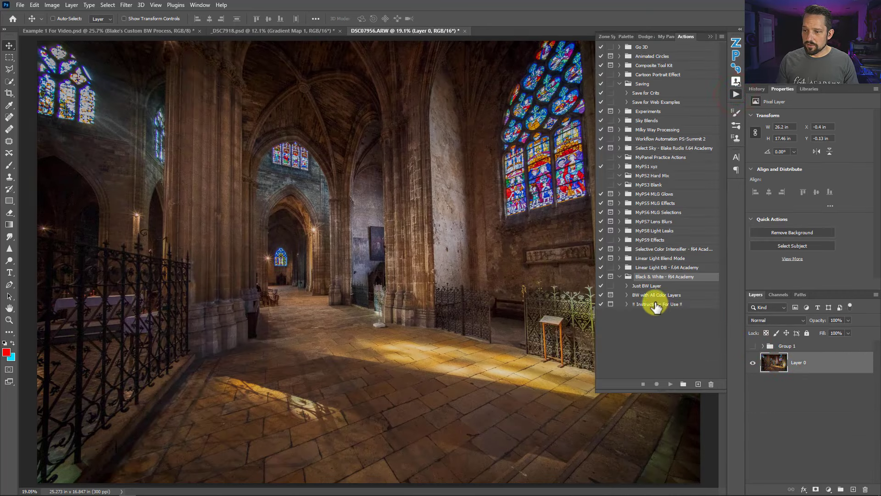
click(644, 285)
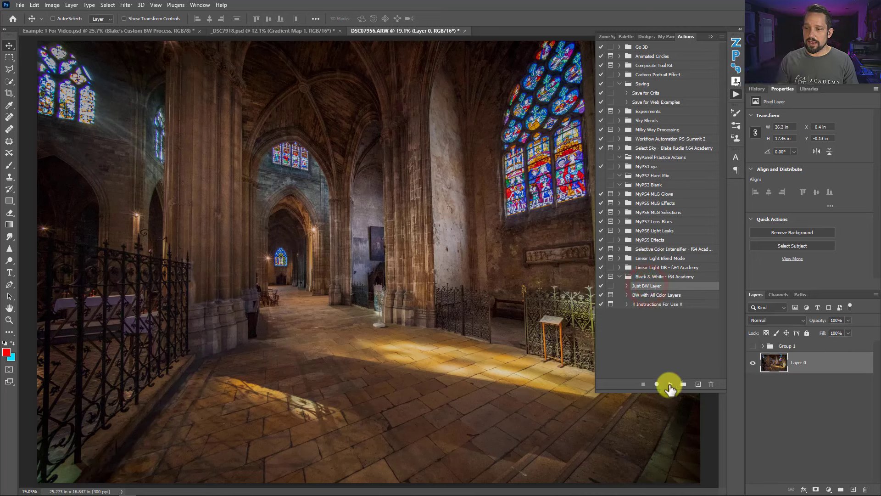
click(669, 385)
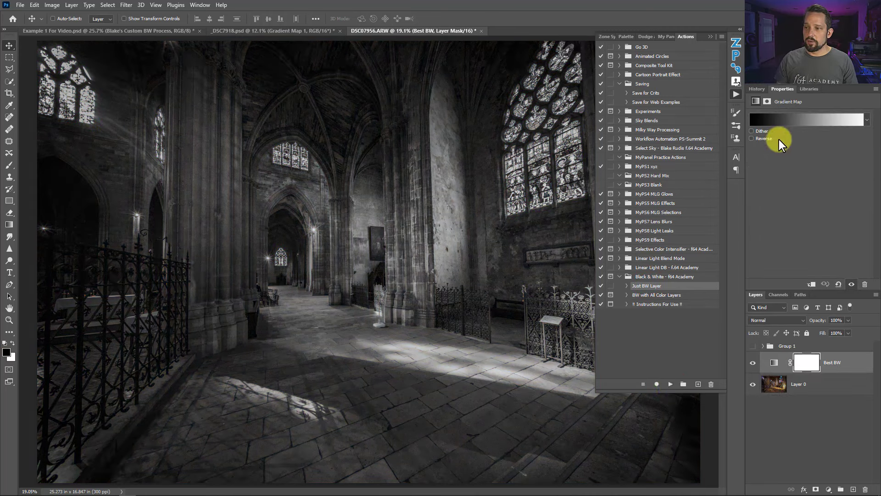
click(773, 363)
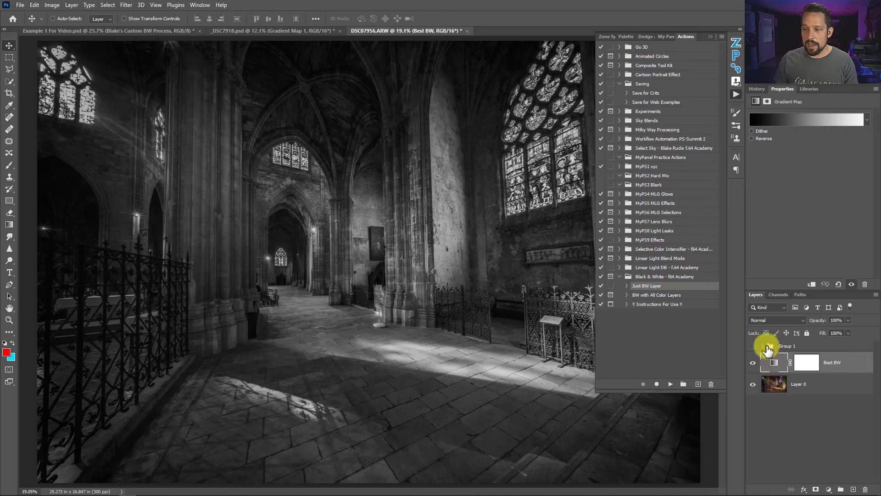
key(Delete)
Step: Run the BW with All Color Layers action above Layer 0, continuing past its instructions message
click(664, 296)
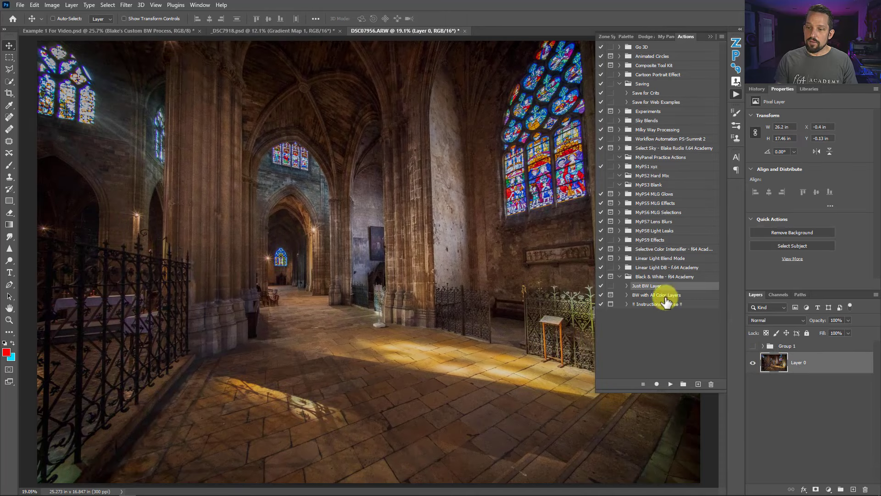
click(670, 385)
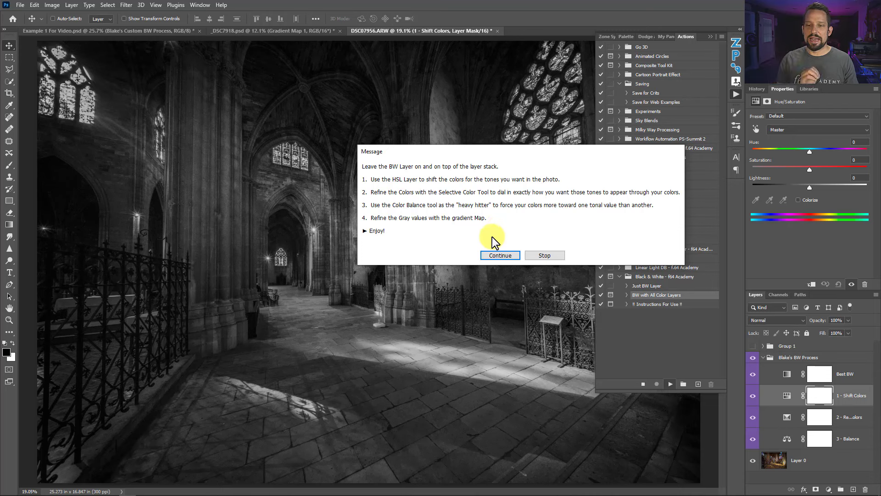
click(499, 255)
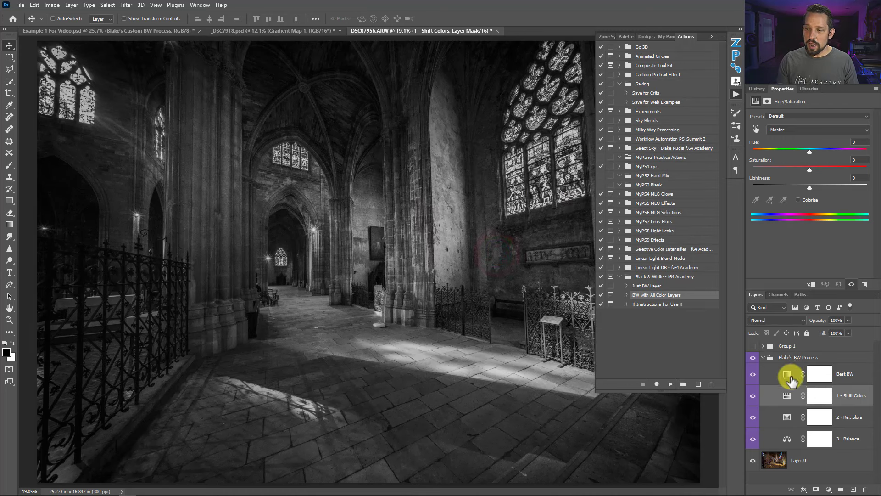